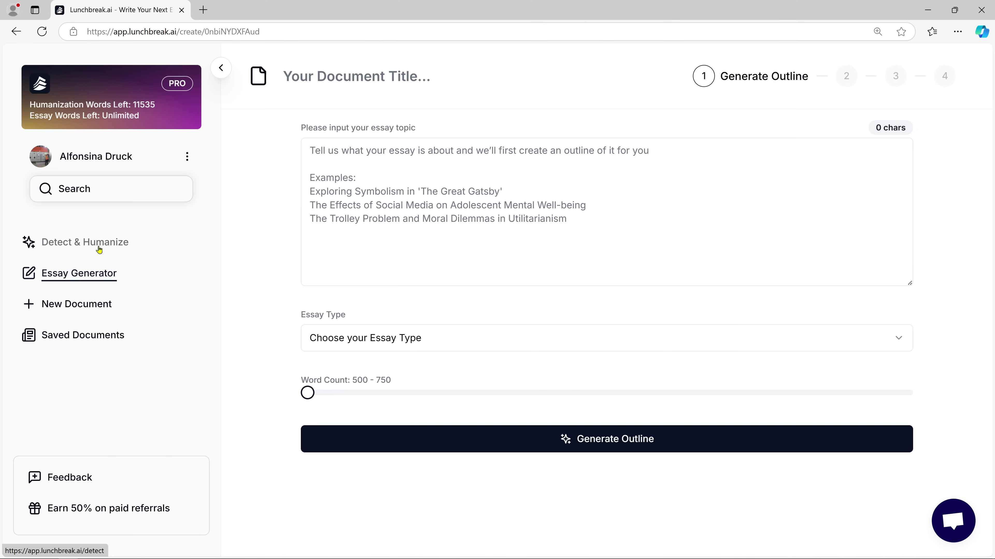
# Step: Go to the Lunchbreak sign-in page from the home page and sign in with a Google account
pyautogui.click(74, 247)
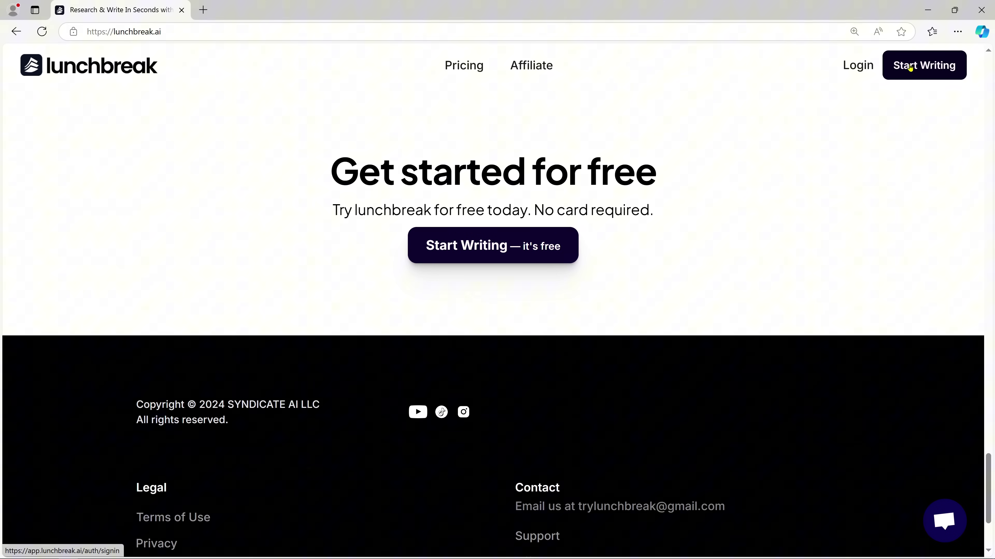
pyautogui.click(909, 68)
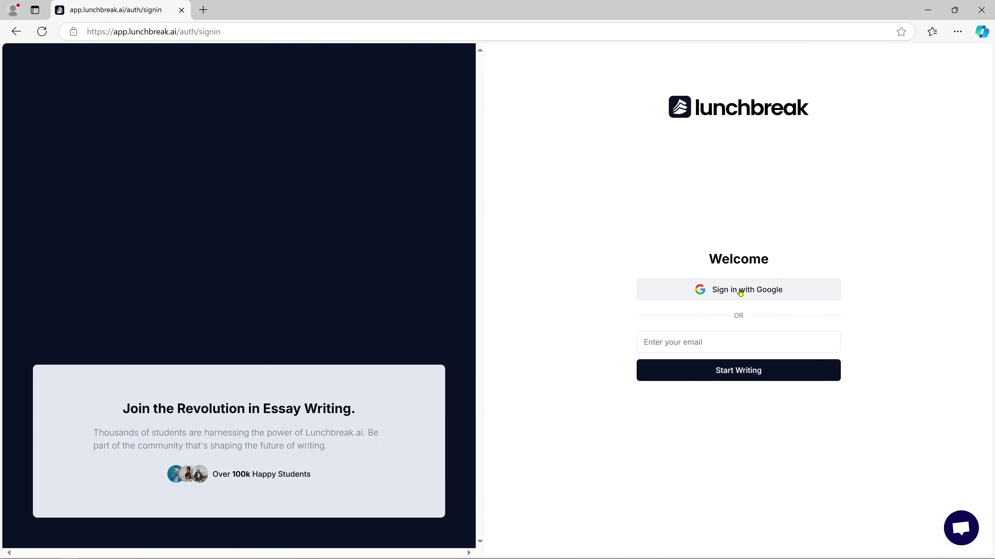
pyautogui.click(740, 292)
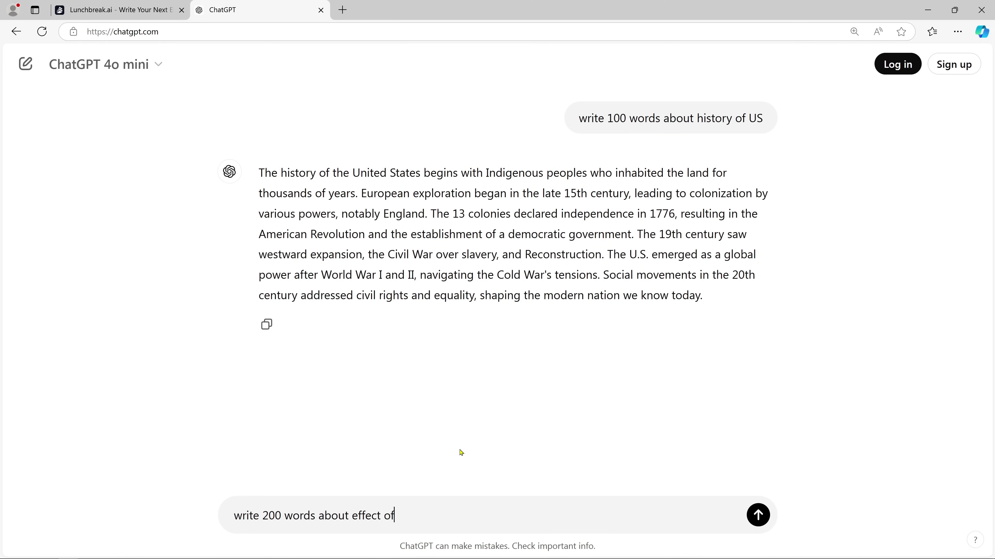
# Step: Complete the ChatGPT prompt as "write 200 words about effect of ai to education" and submit it
pyautogui.write('ai to education')
pyautogui.moveTo(235, 516); pyautogui.dragTo(515, 520)
pyautogui.click(491, 515)
pyautogui.click(758, 517)
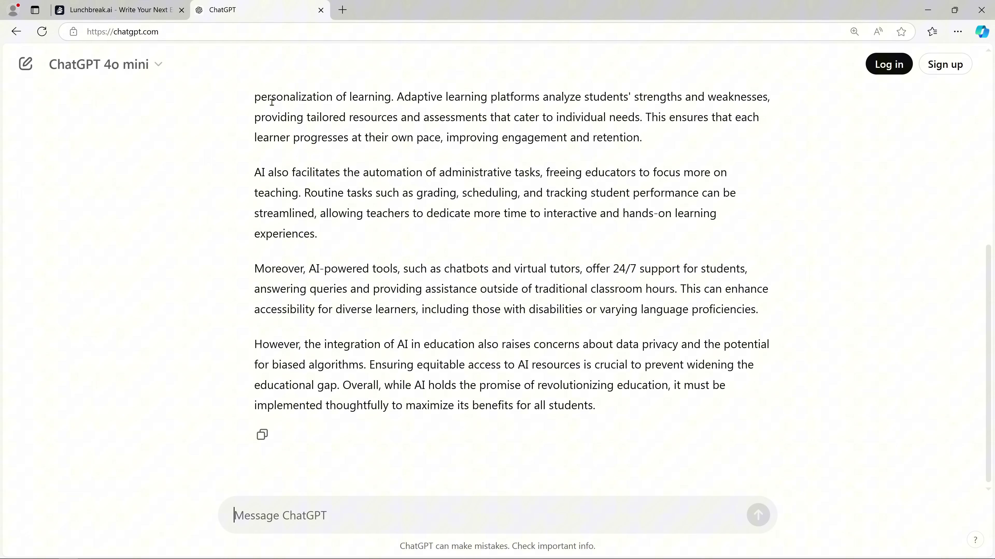
# Step: Copy the first two paragraphs of ChatGPT's answer about AI in education
pyautogui.scroll(3, 336, 231)
pyautogui.moveTo(255, 153); pyautogui.dragTo(319, 331)
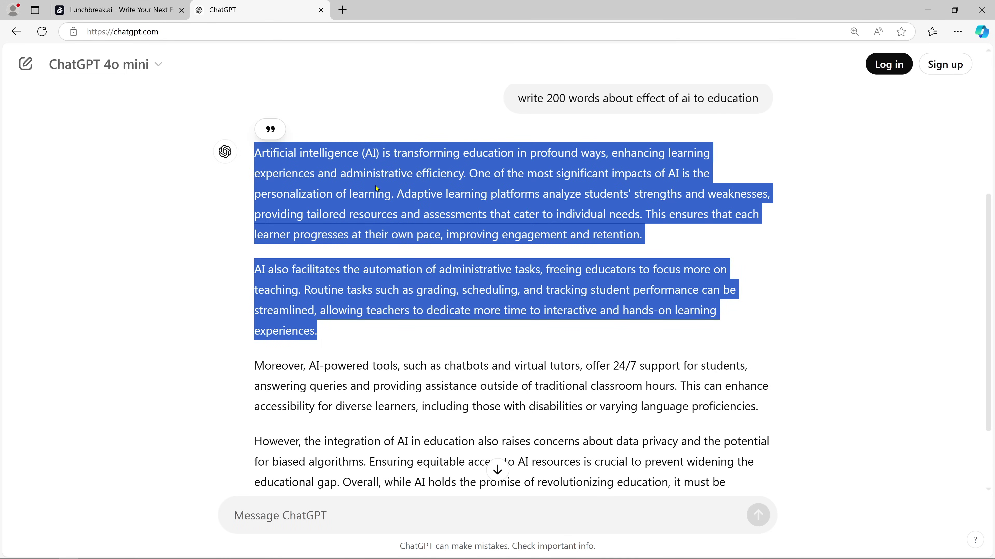
pyautogui.rightClick(376, 187)
pyautogui.click(408, 197)
# Step: Switch to Lunchbreak.ai, paste the copied paragraphs into the Detect & Humanize text box and run AI detection
pyautogui.click(118, 10)
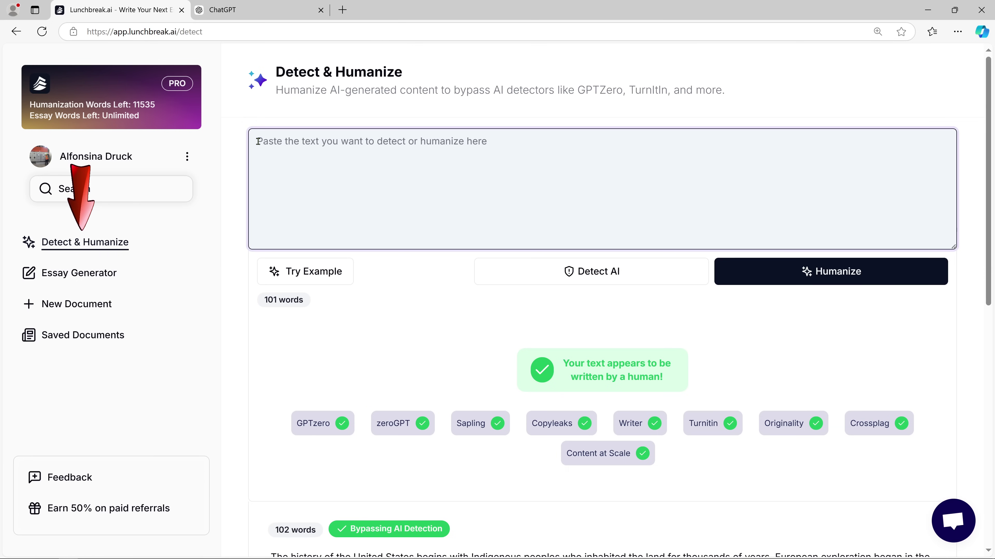
pyautogui.rightClick(257, 142)
pyautogui.click(290, 232)
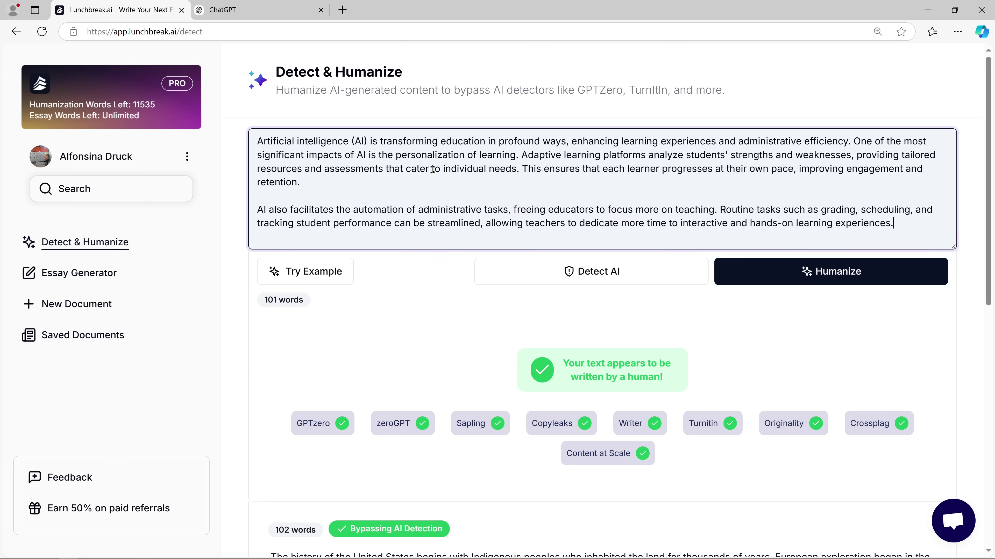
pyautogui.click(608, 273)
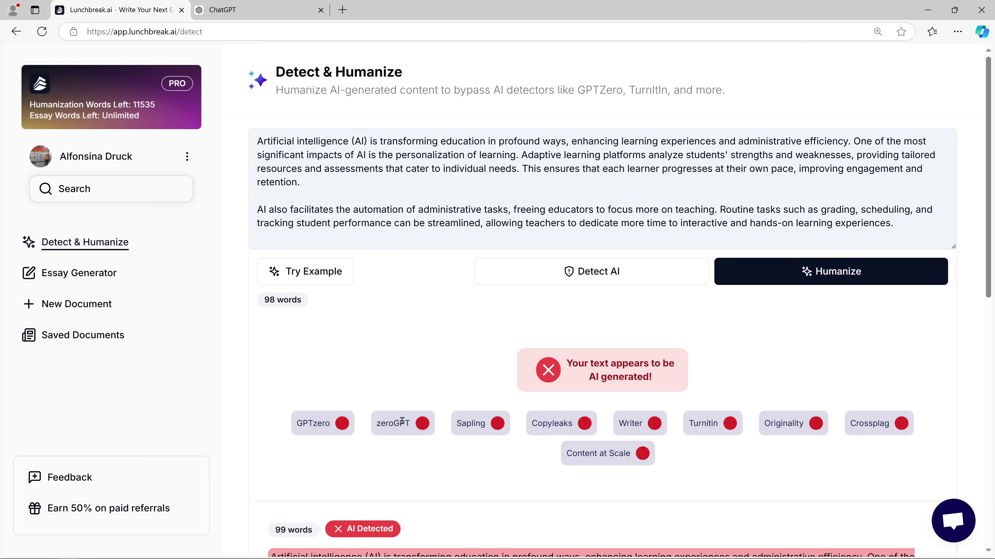
# Step: Examine the AI detection results, the highlighted passages and the entries in the Humanized Content History
pyautogui.scroll(-5, 552, 461)
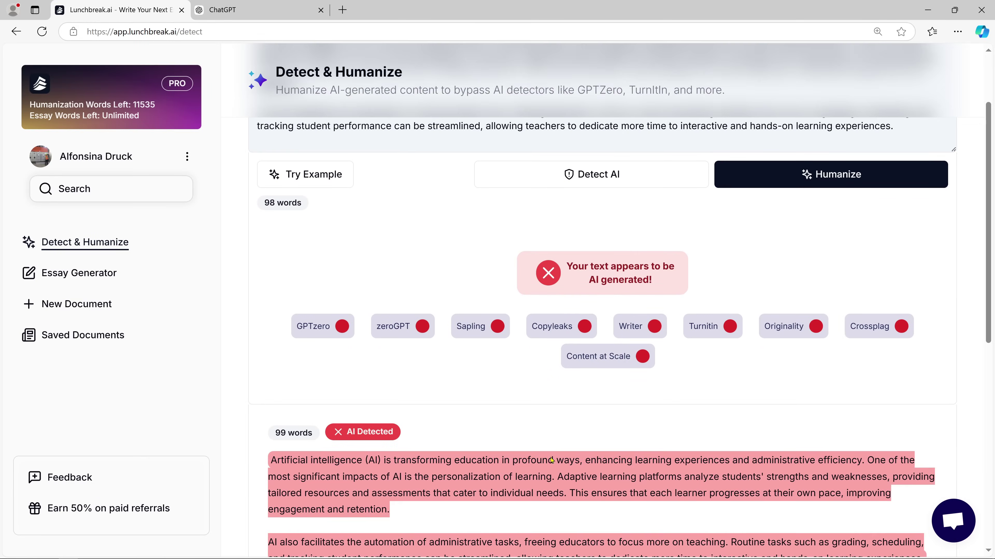
pyautogui.moveTo(271, 365); pyautogui.dragTo(411, 416)
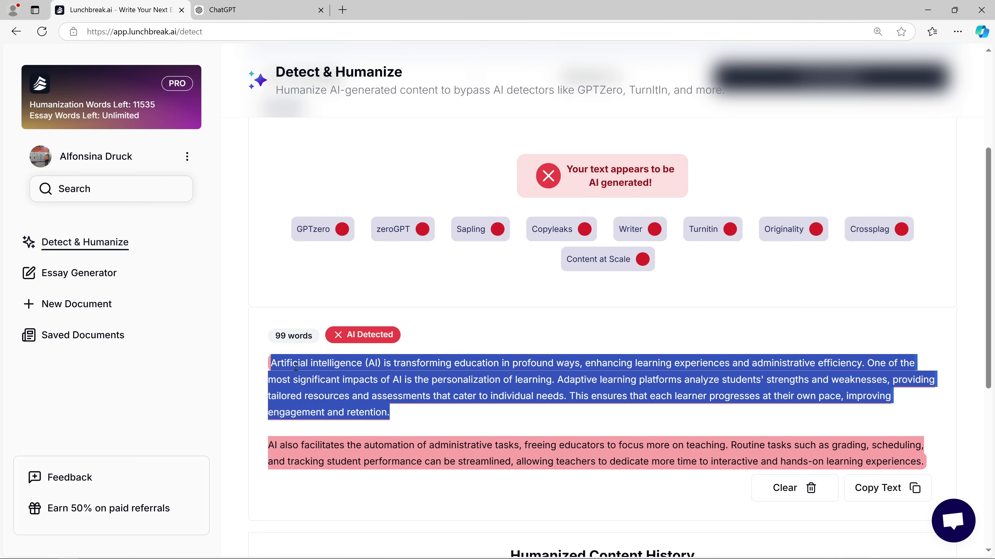
pyautogui.click(389, 416)
pyautogui.scroll(-2, 757, 448)
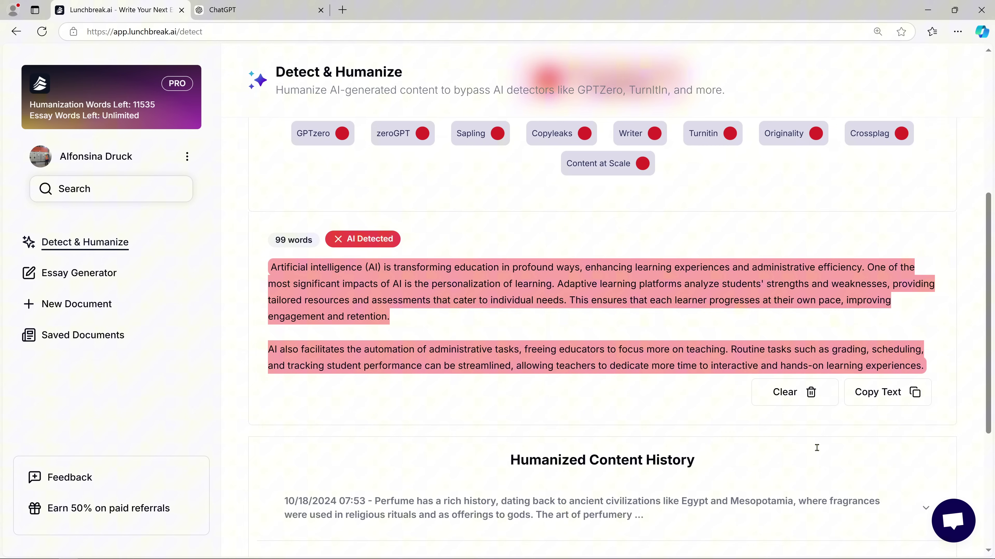
pyautogui.scroll(-2, 647, 403)
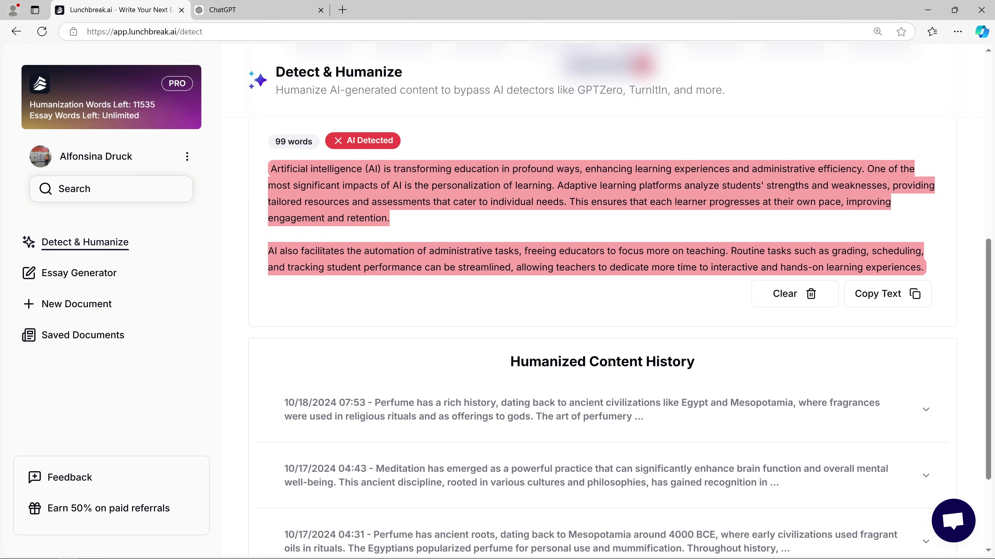
pyautogui.scroll(-2, 568, 364)
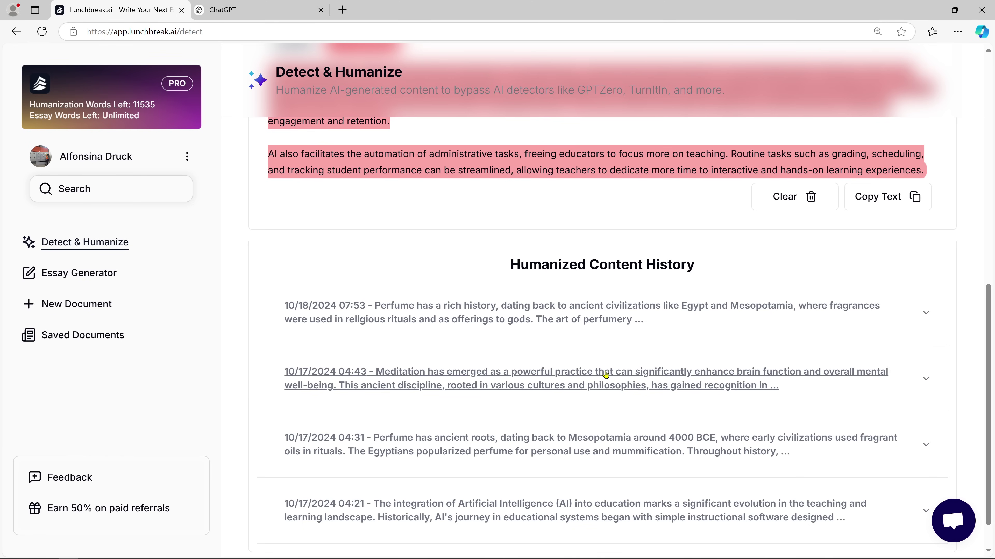
pyautogui.scroll(-1, 605, 375)
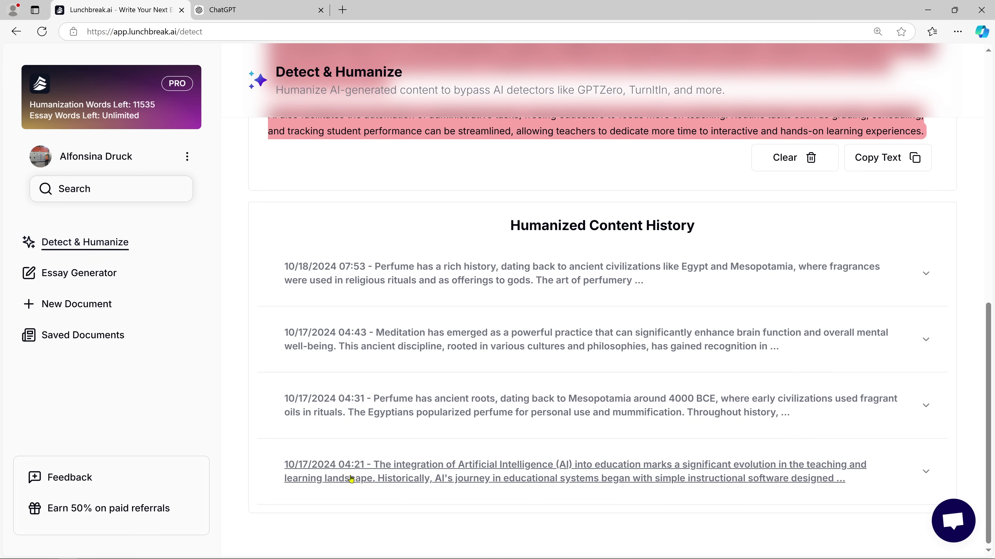
pyautogui.click(676, 477)
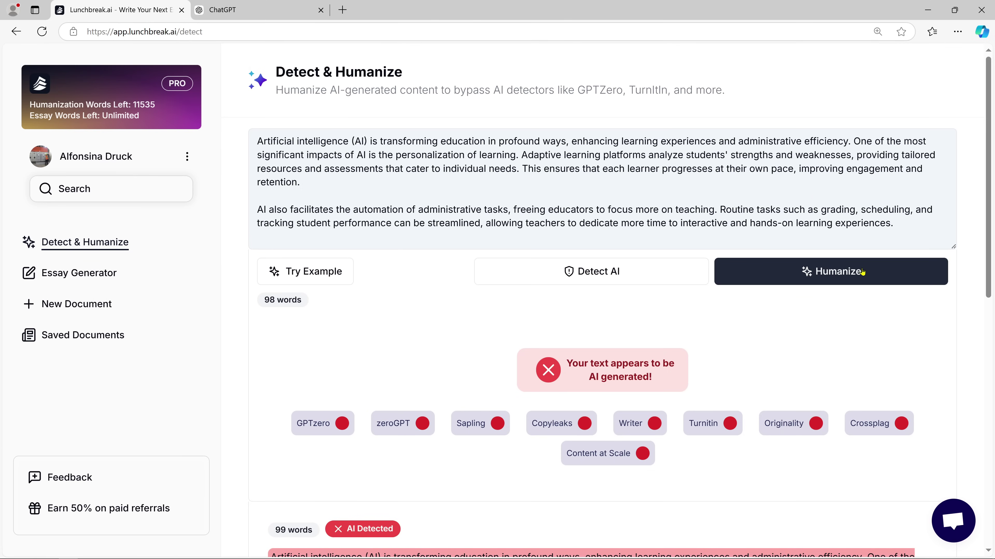
# Step: Humanize the pasted text with High School readability and Essay as the purpose
pyautogui.click(826, 272)
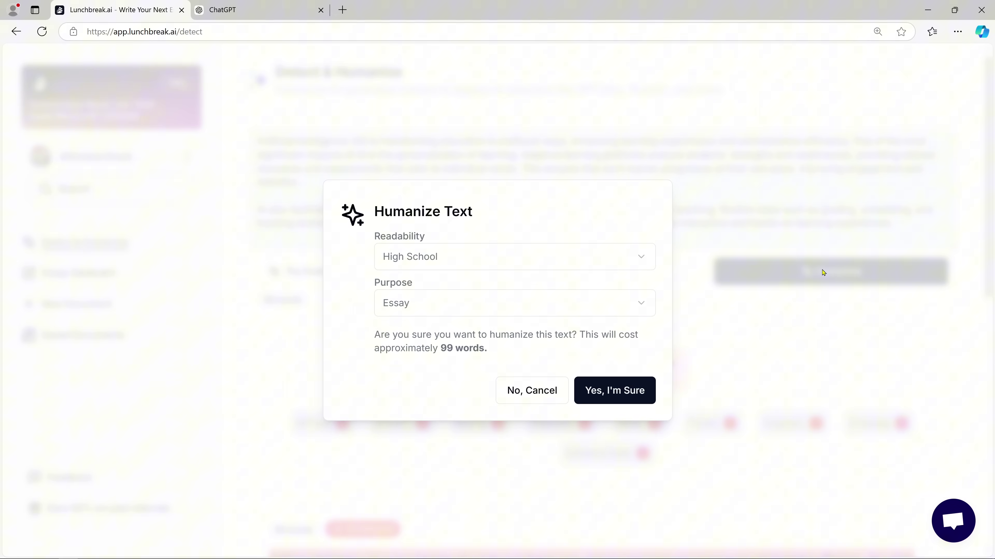
pyautogui.click(616, 391)
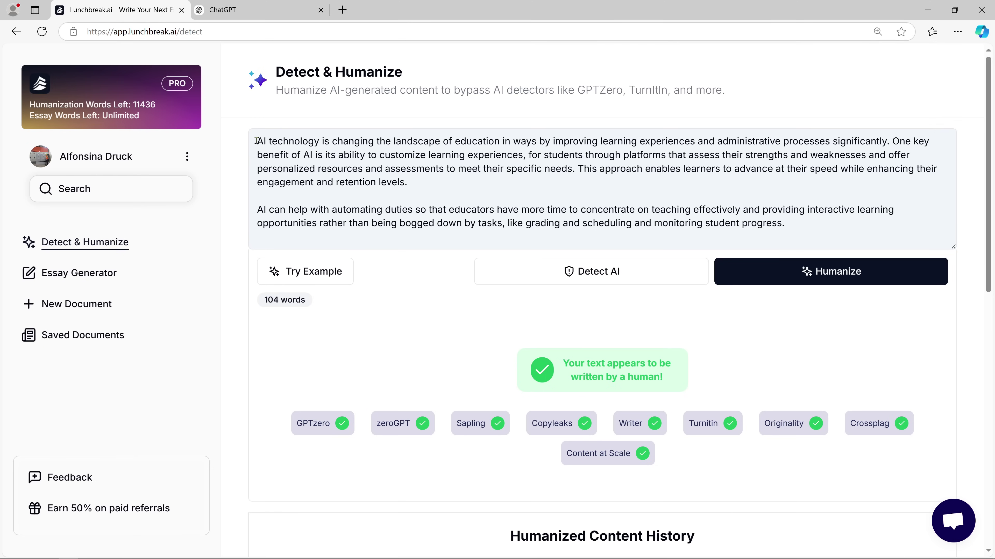
# Step: Compare the humanized text with the original paragraphs in ChatGPT, and review the Humanized Content History
pyautogui.moveTo(257, 140); pyautogui.dragTo(770, 220)
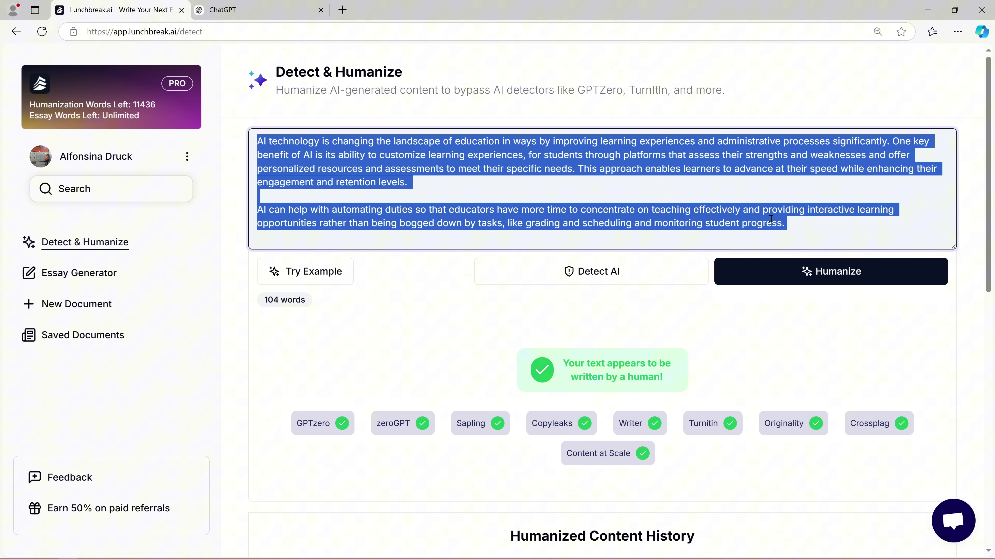
pyautogui.click(367, 157)
pyautogui.hotkey('ctrl', 'Tab')
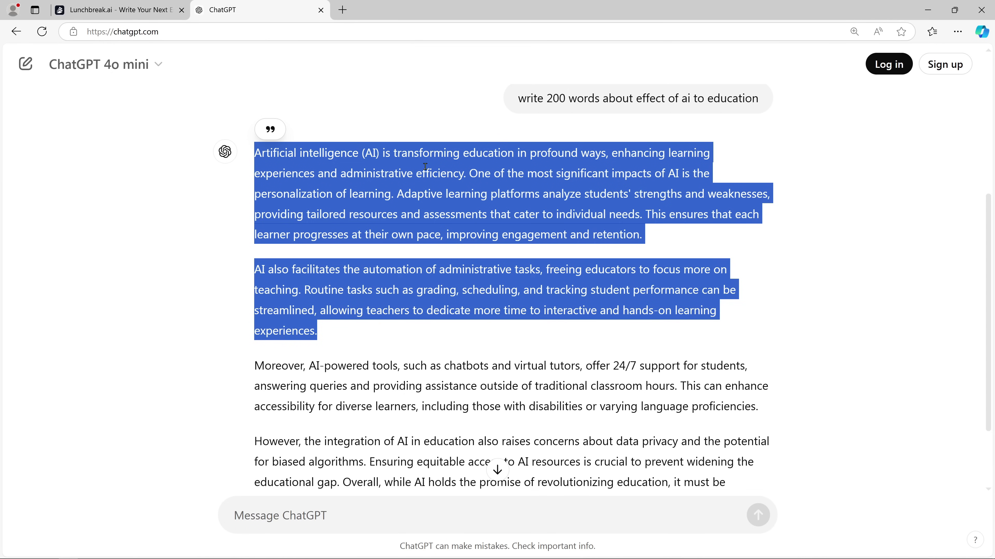
pyautogui.click(401, 155)
pyautogui.moveTo(257, 153); pyautogui.dragTo(388, 333)
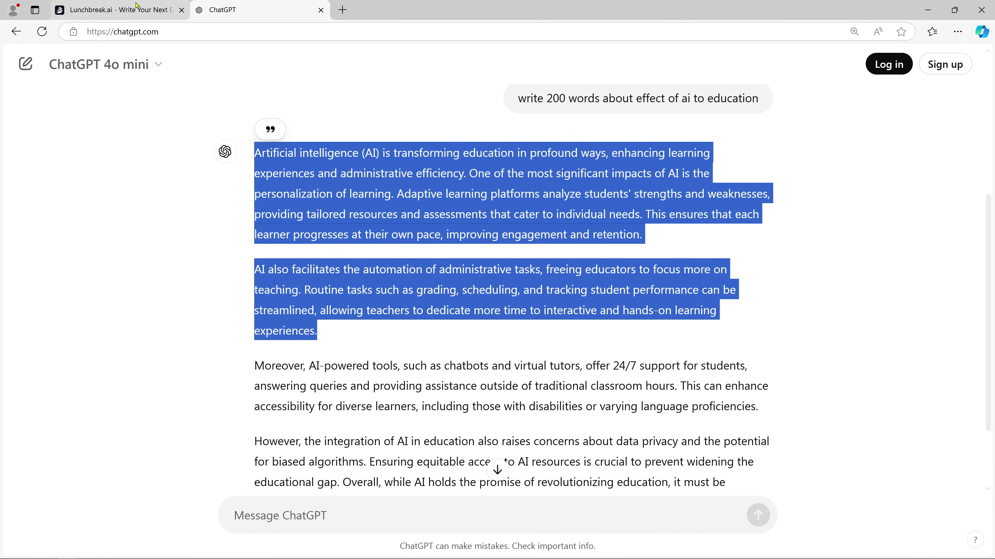
pyautogui.hotkey('ctrl', 'Tab')
pyautogui.moveTo(257, 142); pyautogui.dragTo(818, 228)
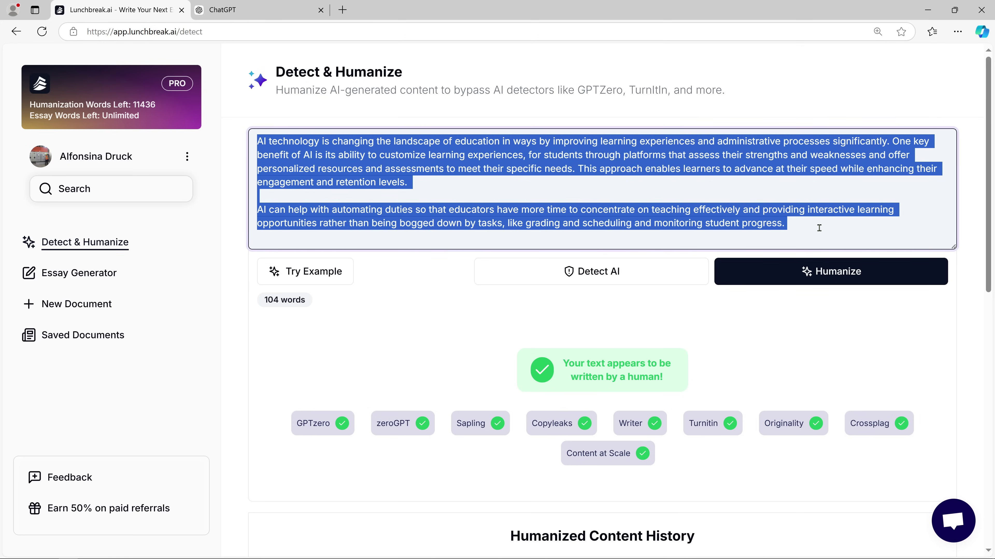
pyautogui.click(742, 218)
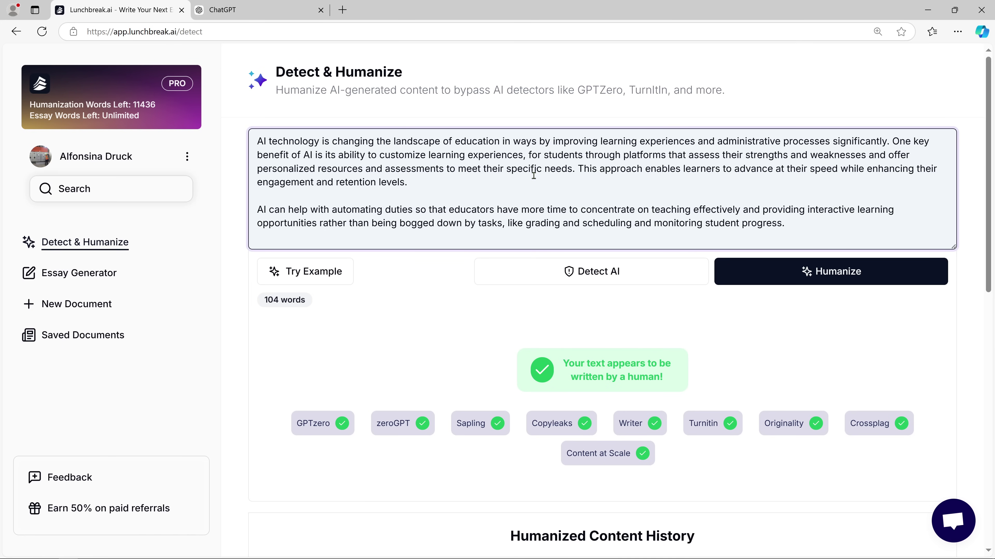
pyautogui.scroll(-6, 620, 255)
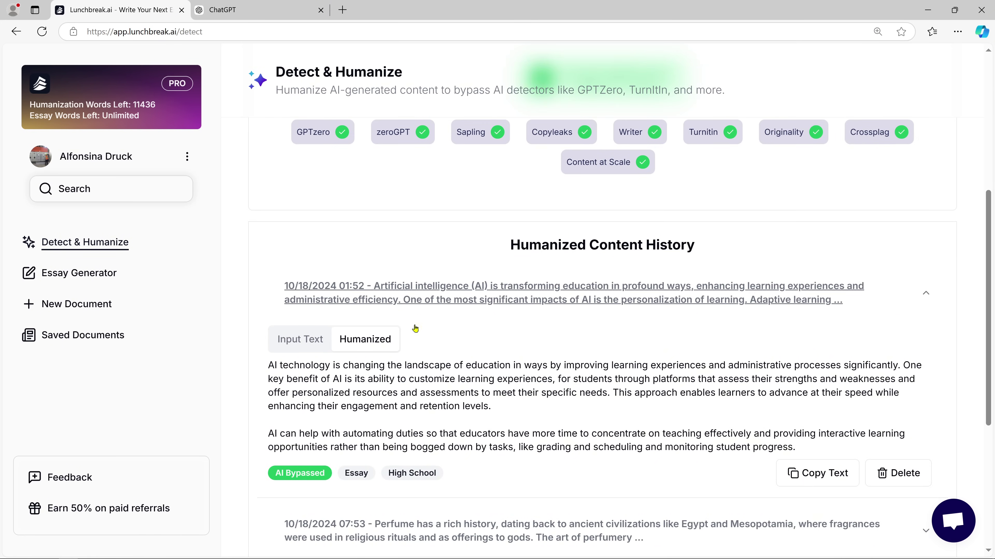
pyautogui.scroll(-2, 413, 326)
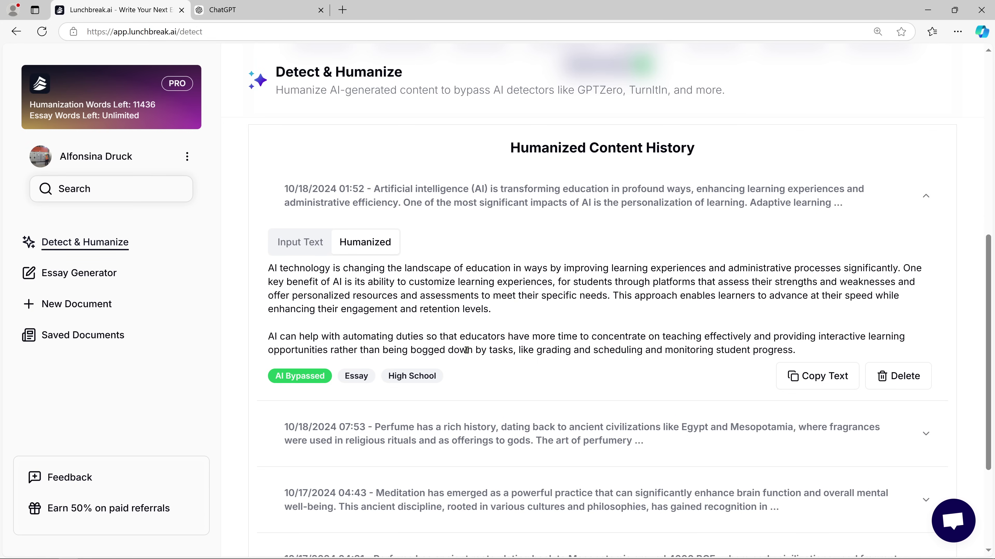
pyautogui.scroll(-3, 638, 351)
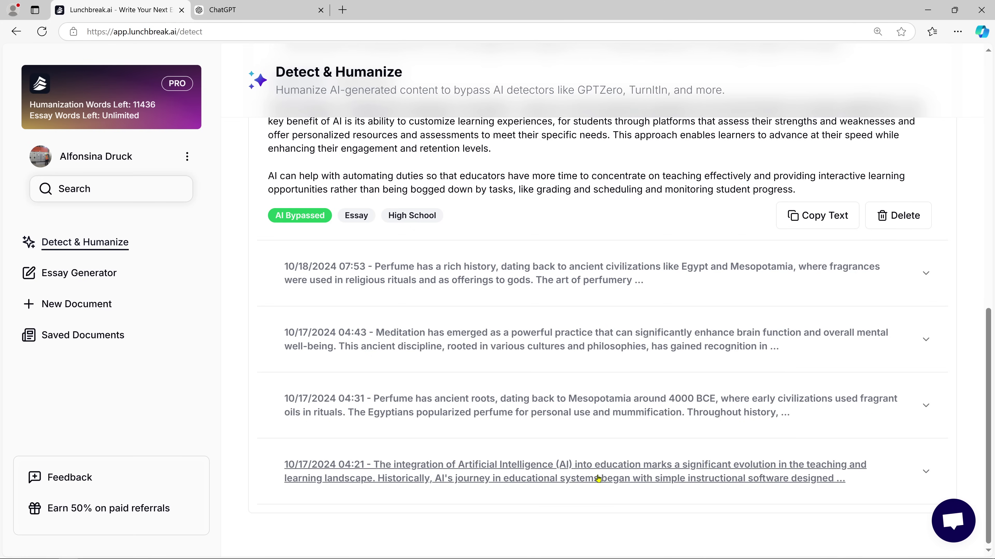
pyautogui.scroll(10, 577, 407)
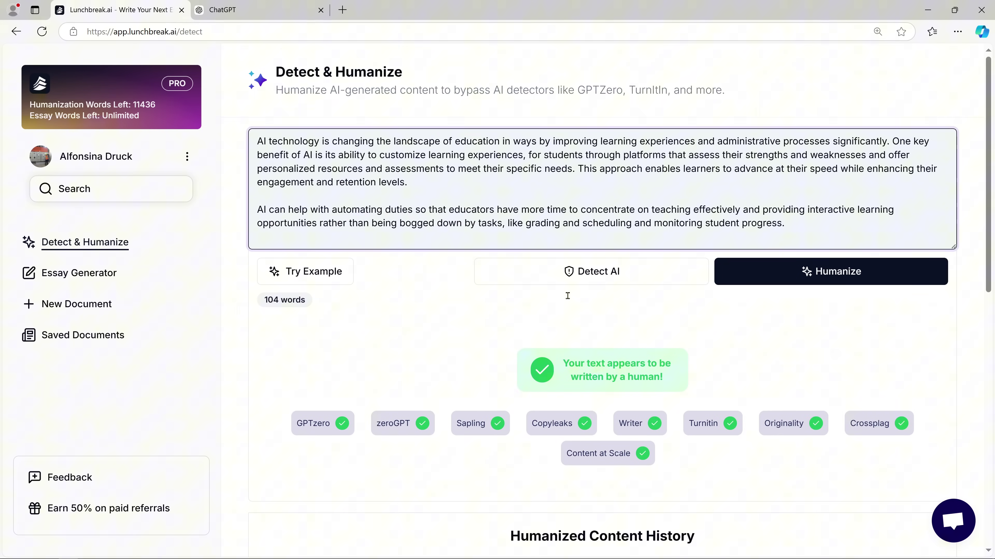
# Step: Open a blank essay in the Essay Generator and title the document "October"
pyautogui.click(70, 273)
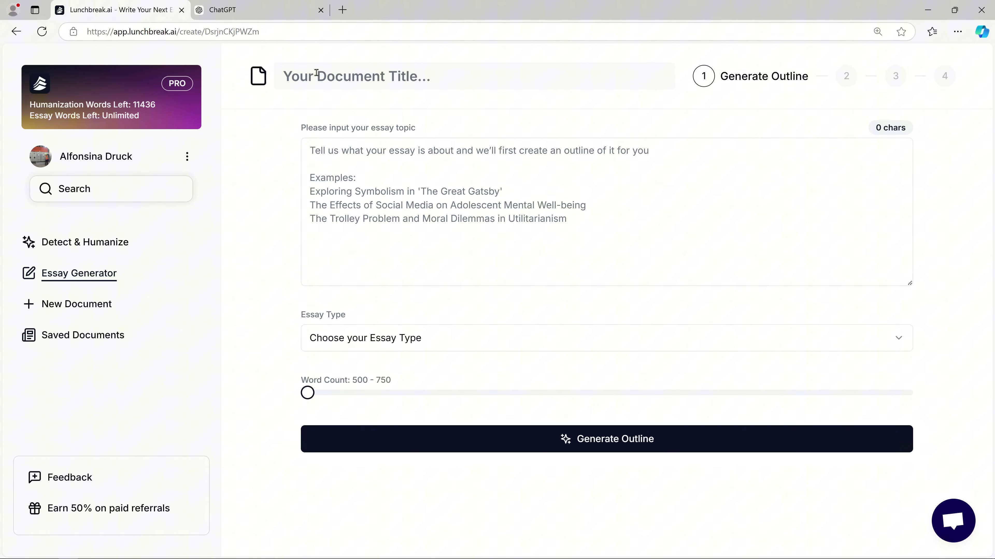
pyautogui.click(338, 72)
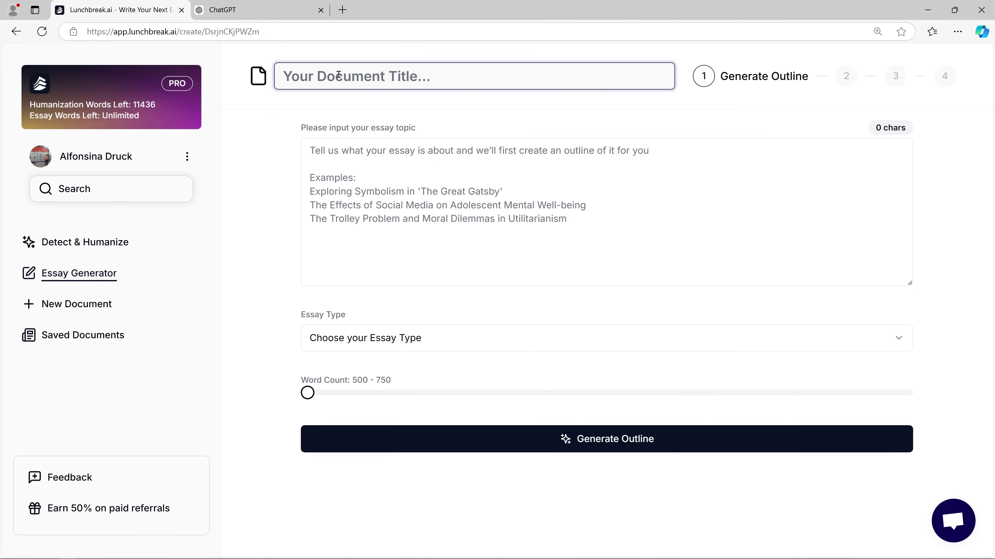
pyautogui.write('Oc')
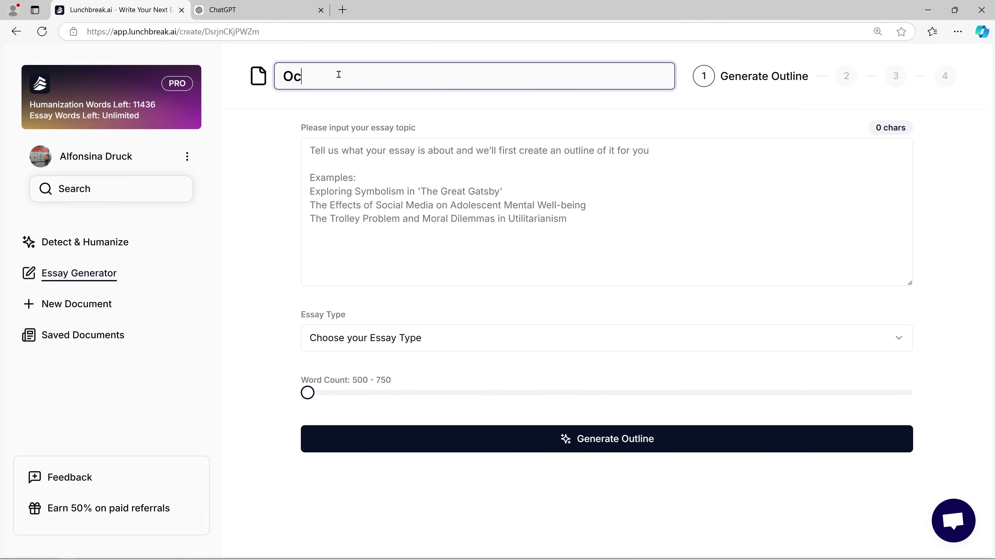
pyautogui.write('tober')
# Step: Enter "Tell me about history of US" as the essay topic and set the essay type to Narrative - Tell a story
pyautogui.click(461, 179)
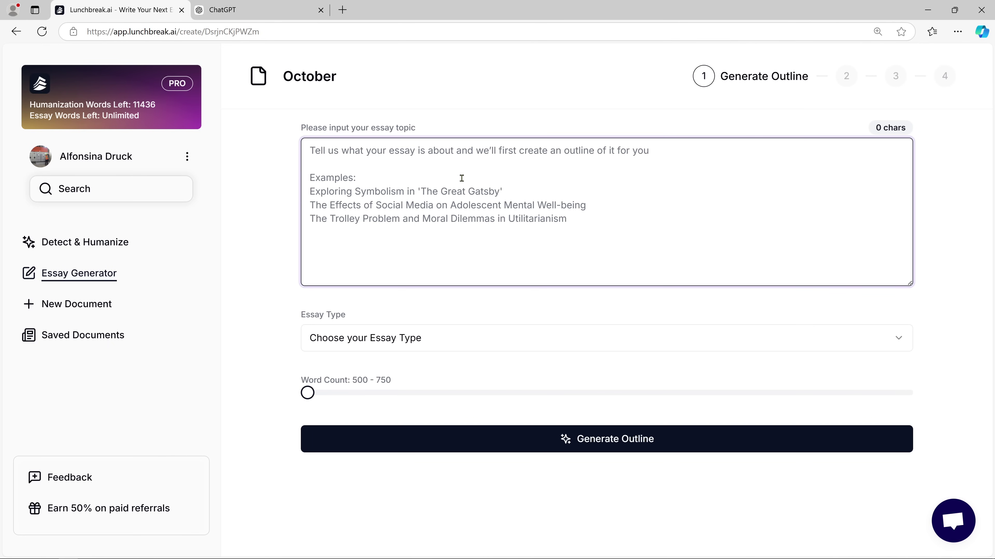
pyautogui.write('Tell me')
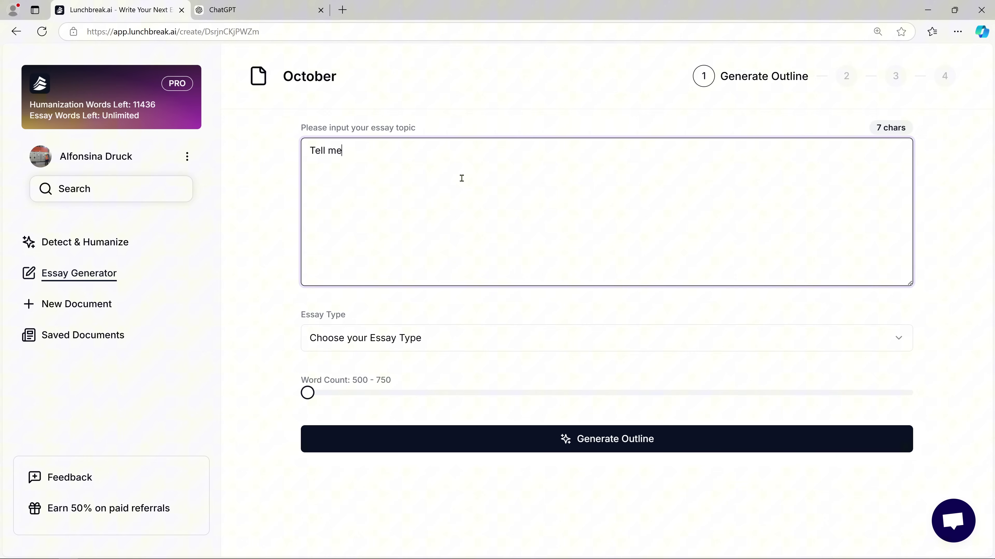
pyautogui.write(' about history of U')
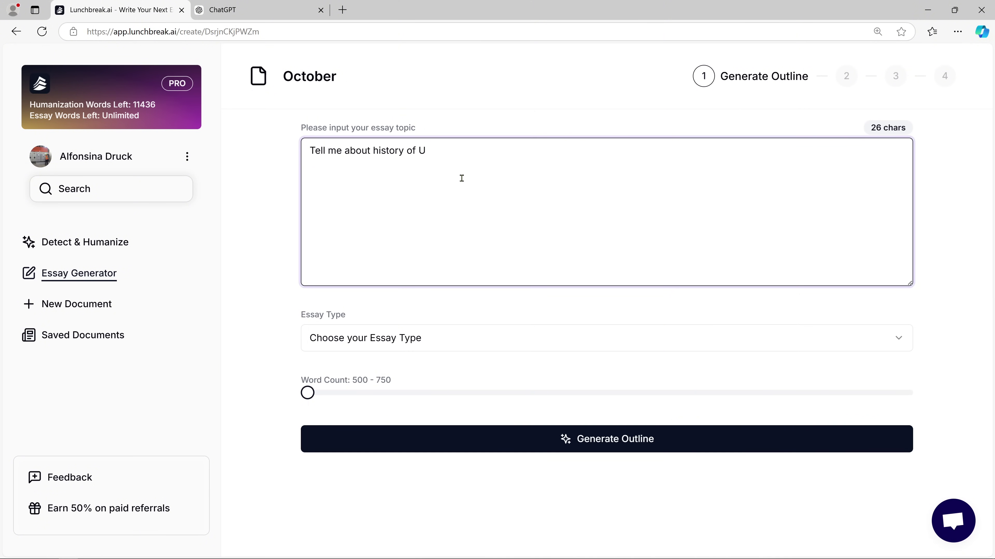
pyautogui.write('S')
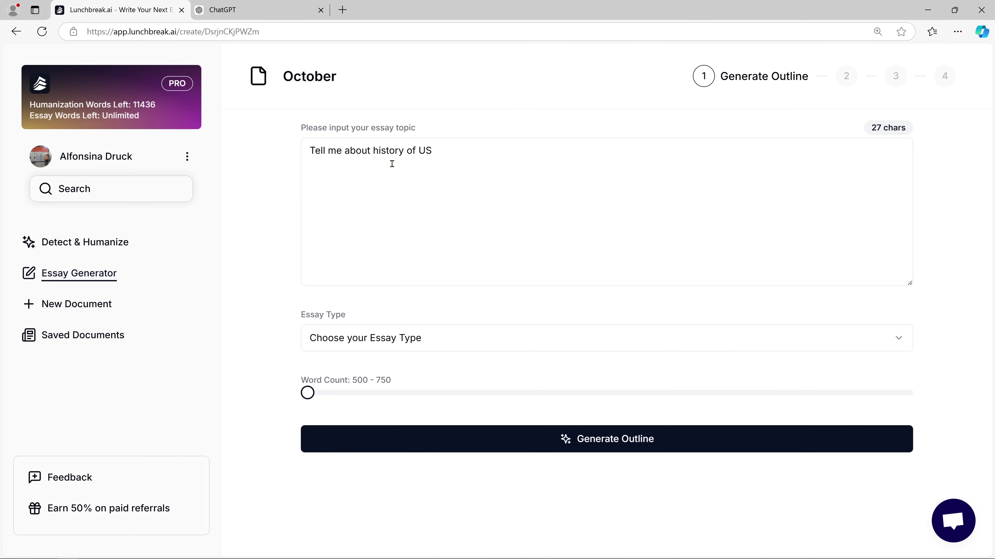
pyautogui.click(411, 340)
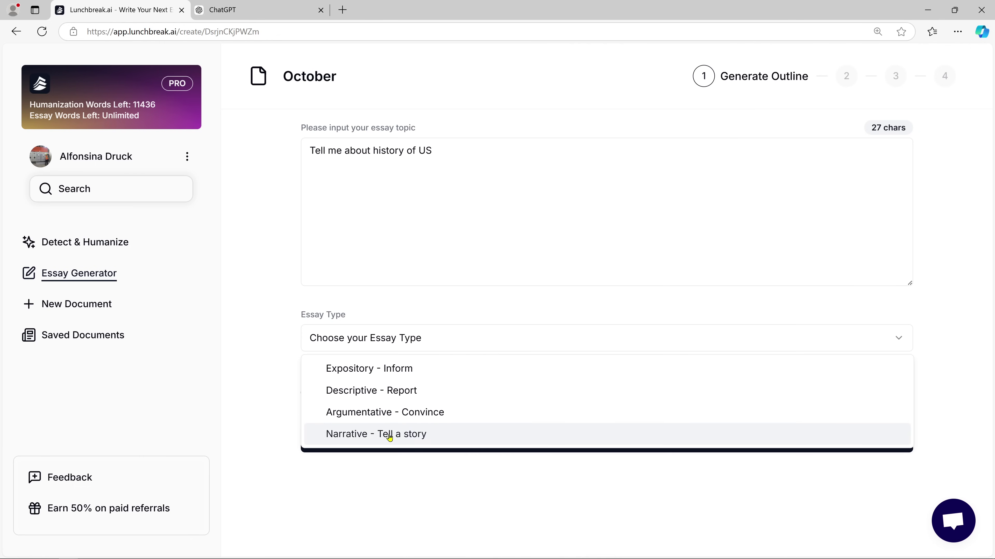
pyautogui.click(369, 434)
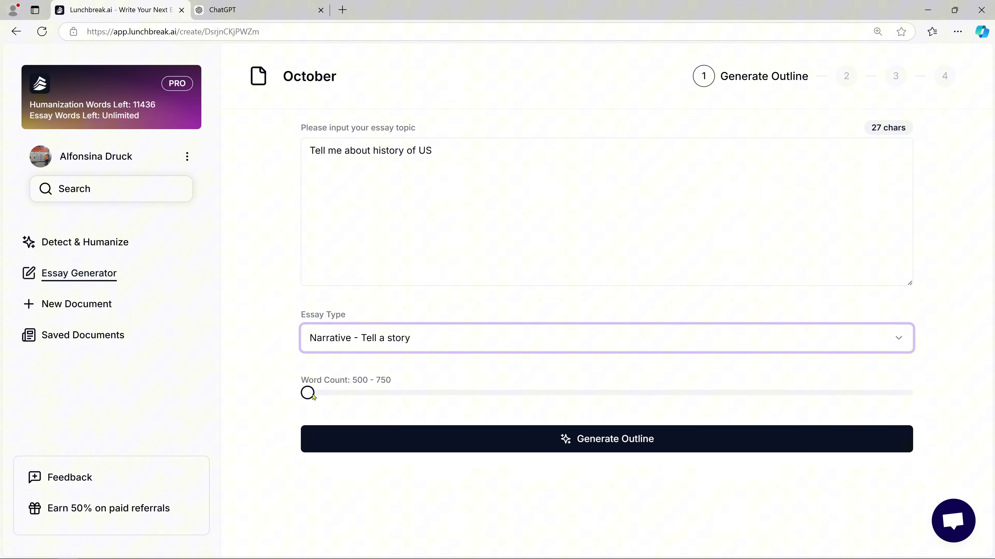
# Step: Generate the outline with a word count of 500 - 750 and choose "Deciding to explore the colonial period of US history" as the topic
pyautogui.moveTo(308, 392)
pyautogui.mouseDown()
pyautogui.moveTo(506, 393)
pyautogui.moveTo(307, 393)
pyautogui.mouseUp()
pyautogui.click(618, 437)
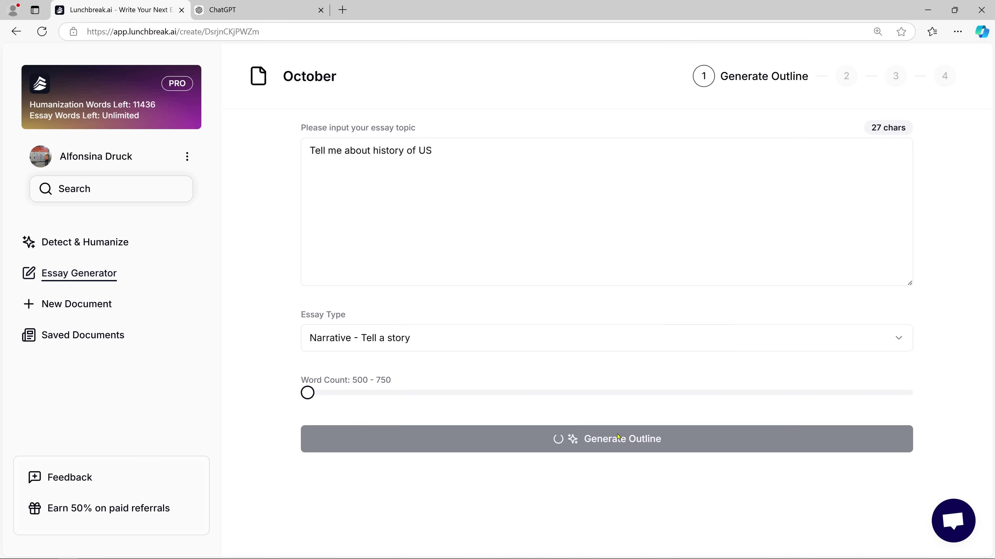
pyautogui.scroll(-2, 435, 216)
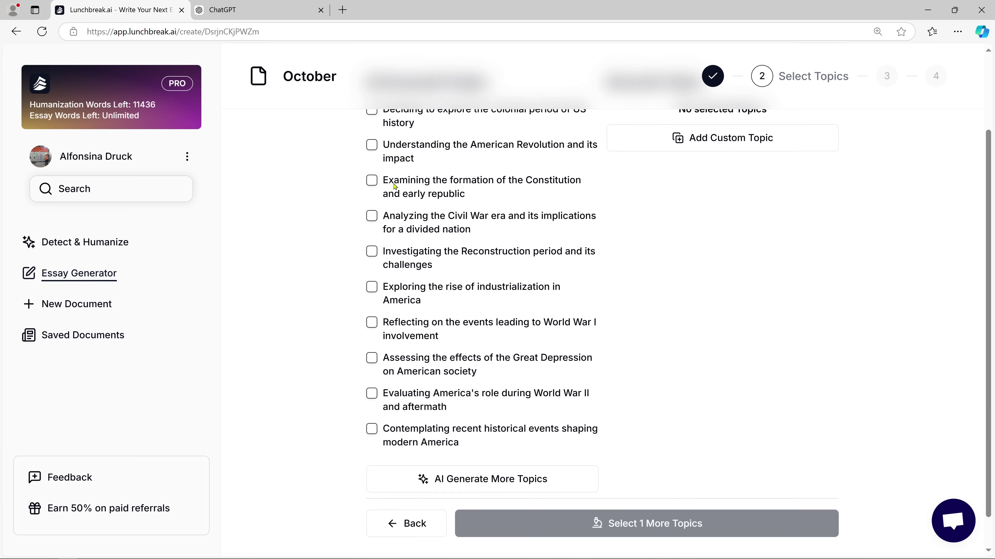
pyautogui.scroll(2, 416, 204)
pyautogui.click(406, 214)
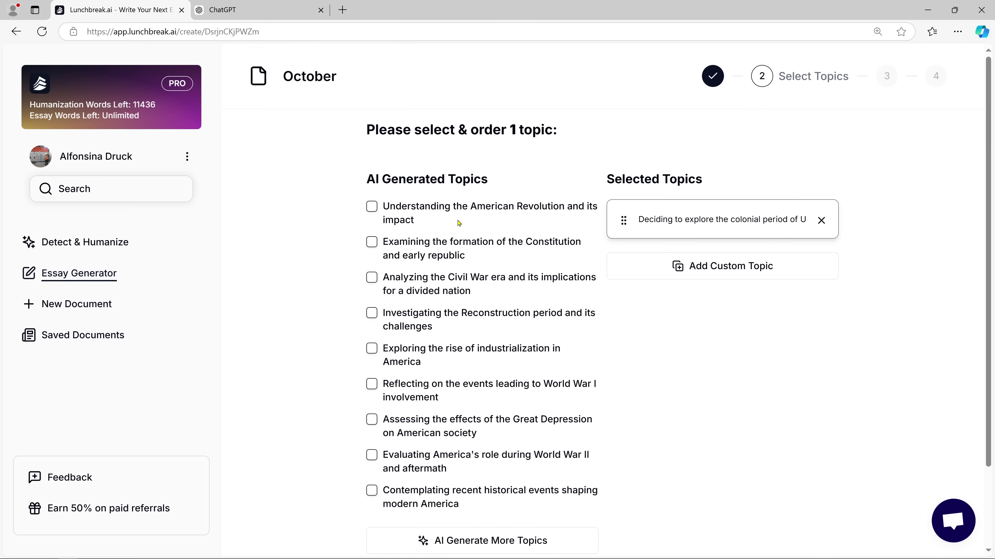
pyautogui.scroll(-2, 788, 220)
pyautogui.click(670, 490)
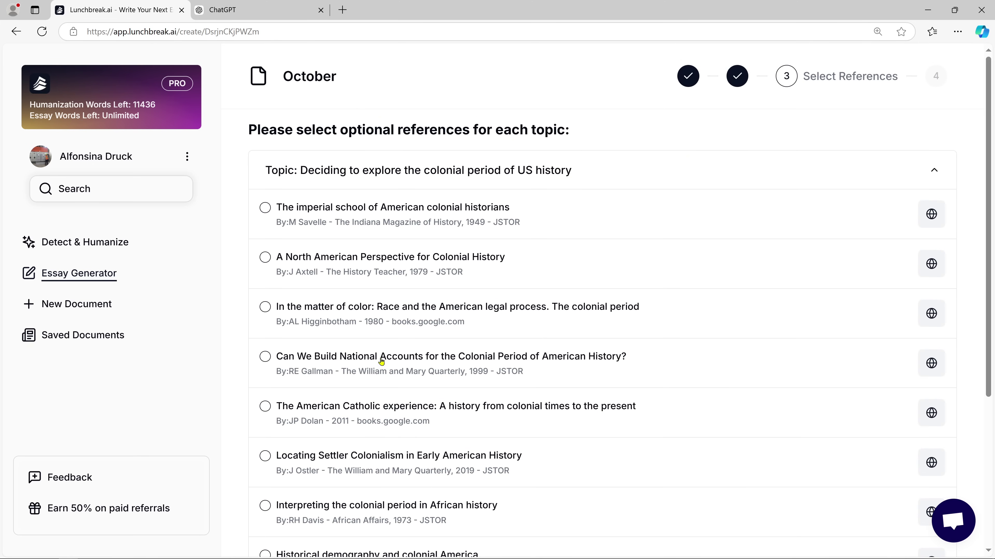
# Step: Select "The imperial school of American colonial historians" as the topic's reference and generate the essay
pyautogui.scroll(-2, 560, 416)
pyautogui.scroll(-3, 560, 416)
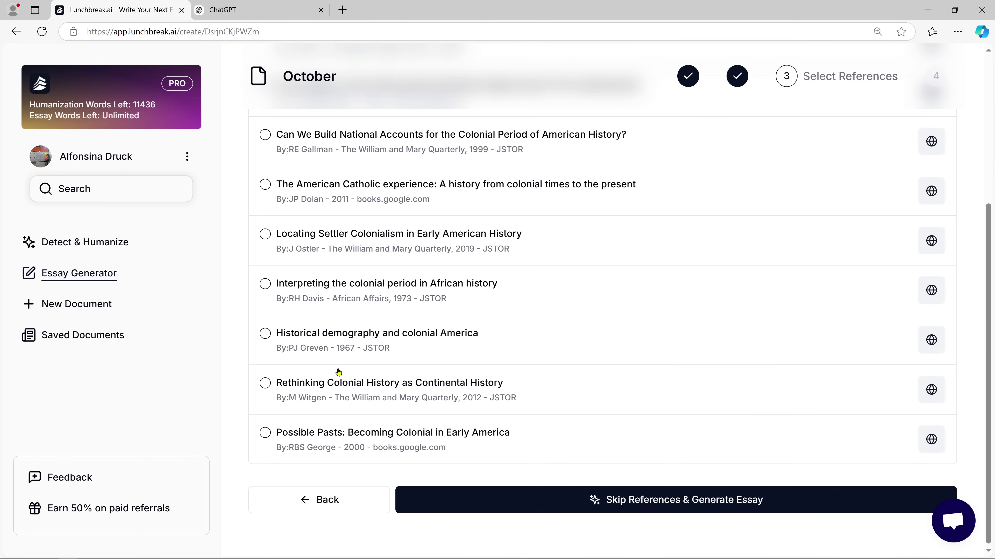
pyautogui.scroll(5, 337, 317)
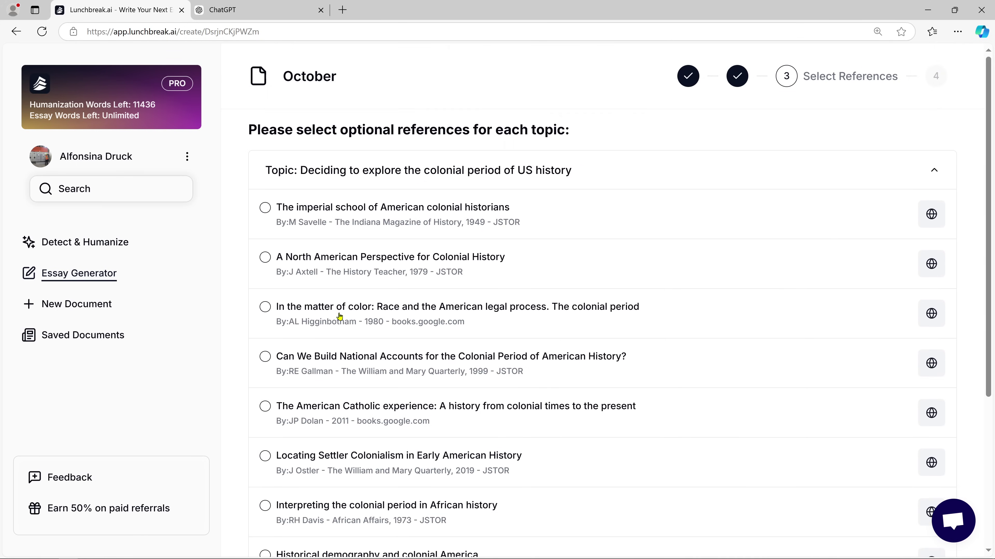
pyautogui.click(264, 207)
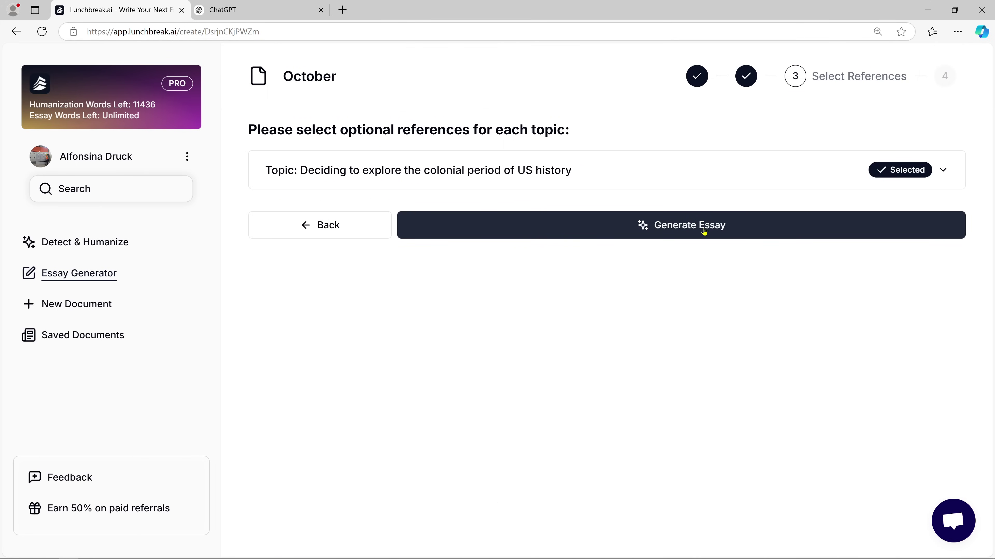
pyautogui.click(720, 229)
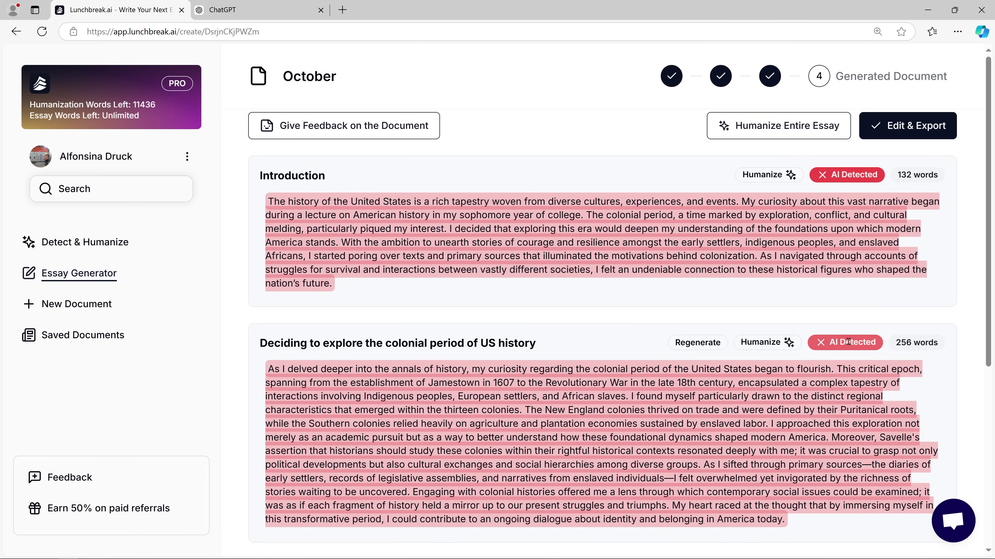
# Step: Humanize the Introduction and the remaining sections of the generated essay
pyautogui.scroll(-5, 843, 345)
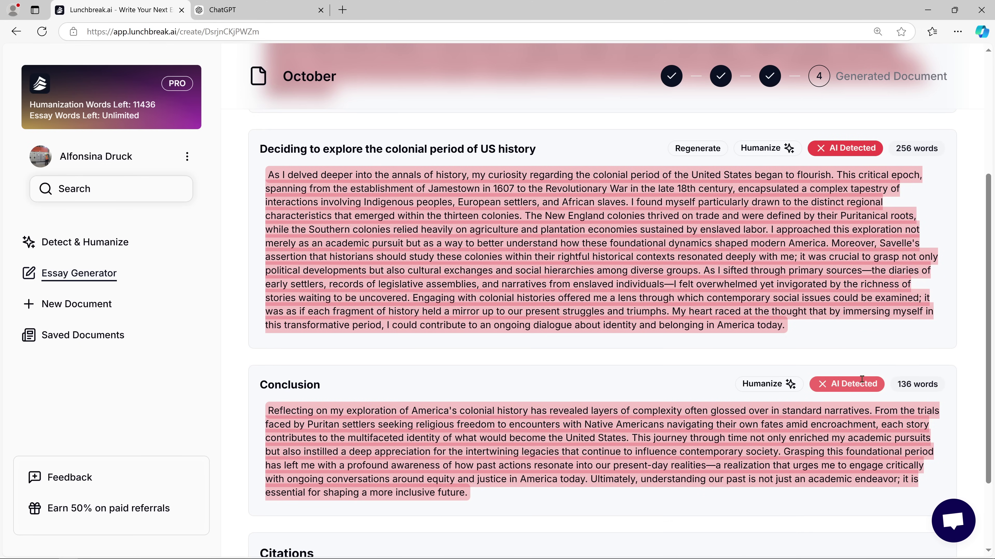
pyautogui.scroll(5, 862, 379)
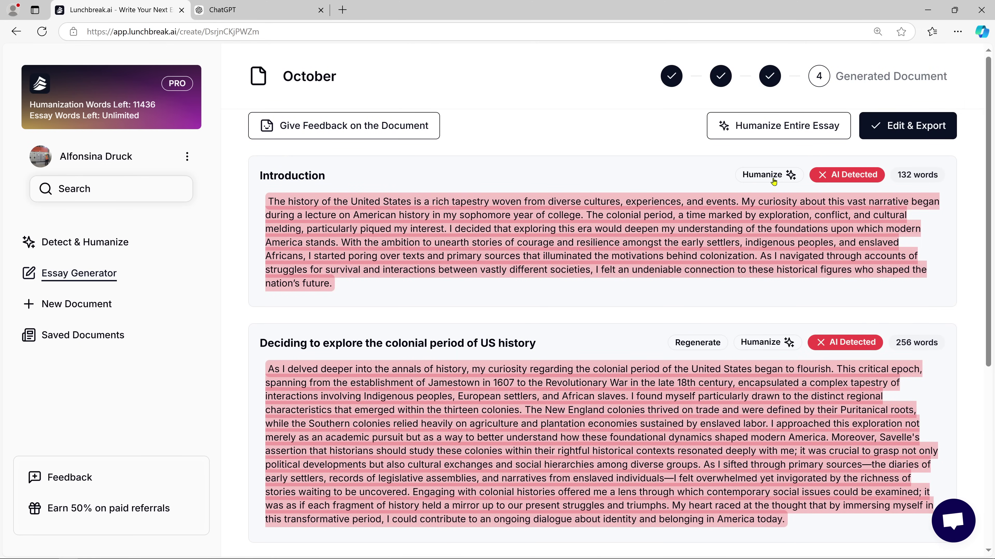
pyautogui.click(758, 176)
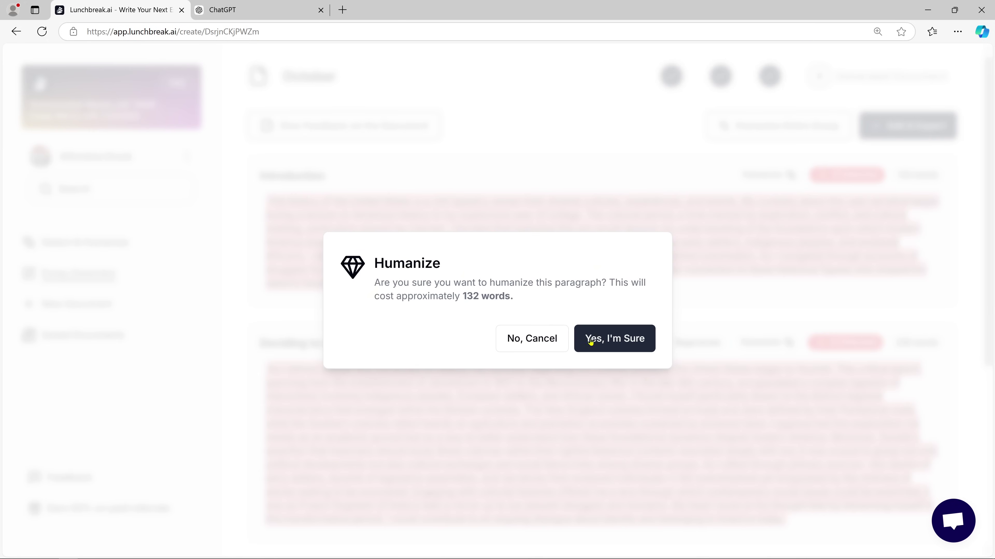
pyautogui.click(613, 342)
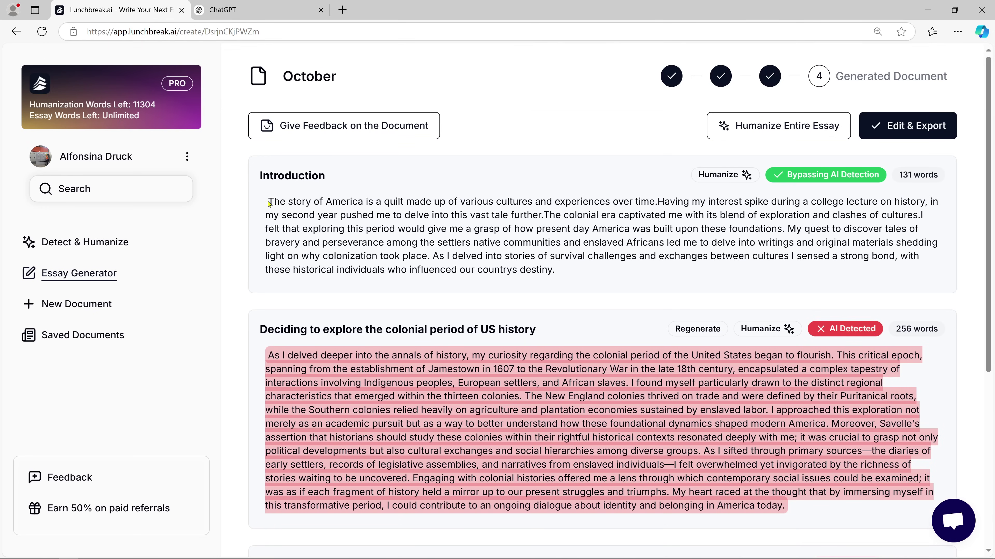
pyautogui.moveTo(270, 201); pyautogui.dragTo(561, 273)
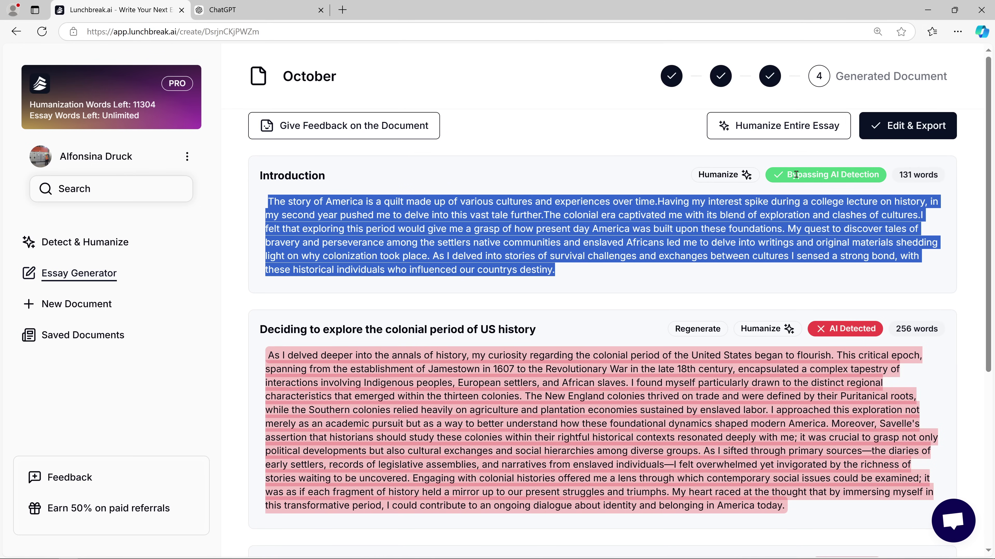
pyautogui.click(635, 235)
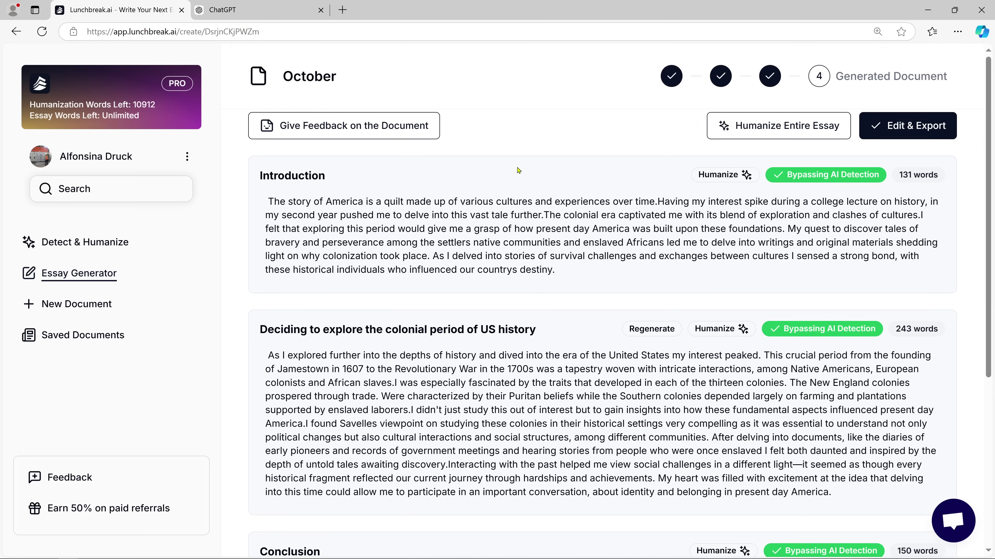
# Step: Review the humanized sections through to the Citations, and open the essay in the editor to read its full text
pyautogui.scroll(-6, 823, 286)
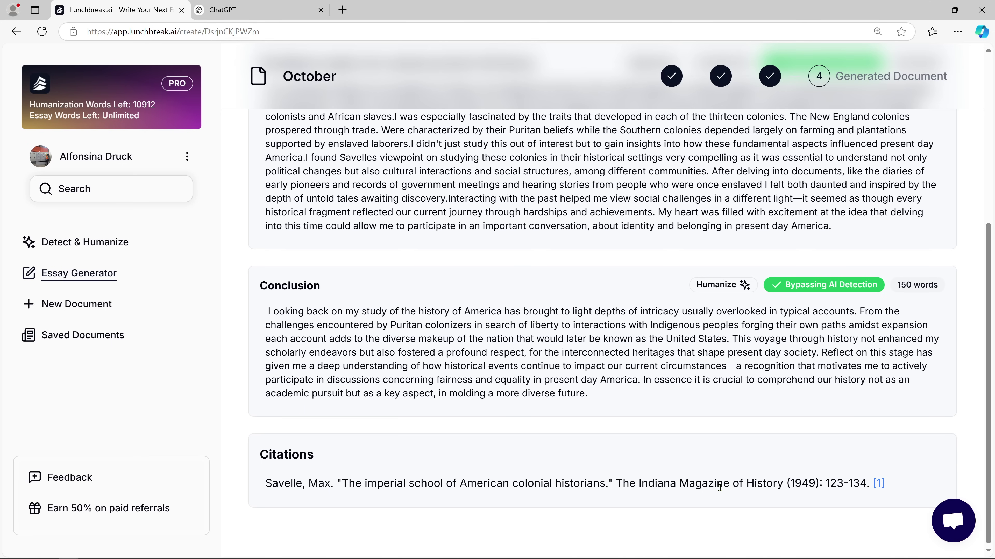
pyautogui.scroll(5, 766, 487)
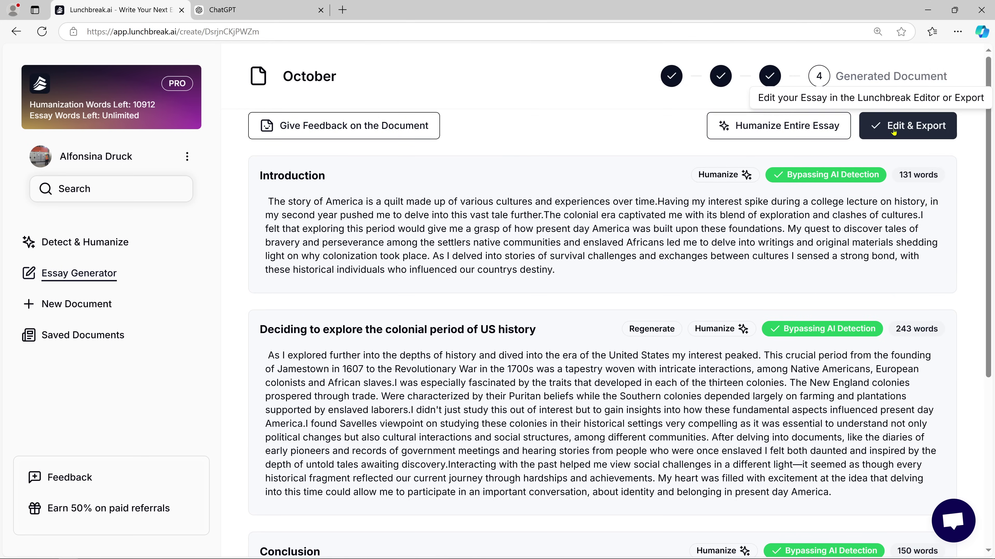
pyautogui.click(912, 127)
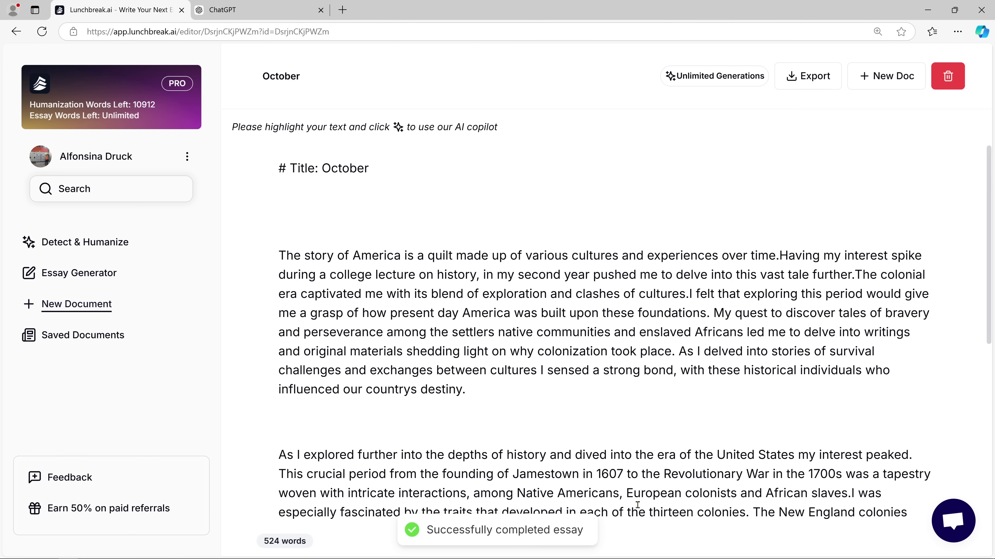
pyautogui.doubleClick(336, 169)
pyautogui.click(414, 255)
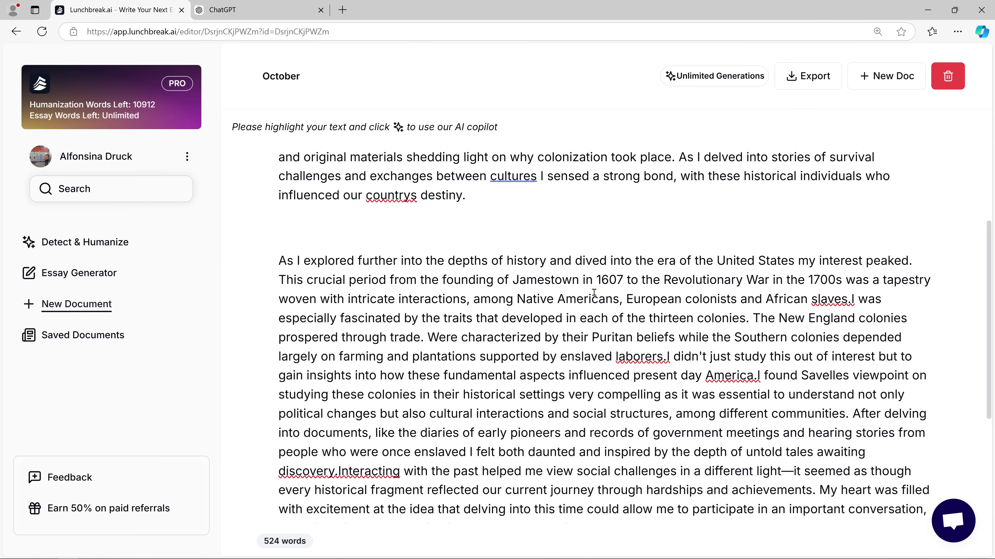
pyautogui.scroll(-5, 814, 325)
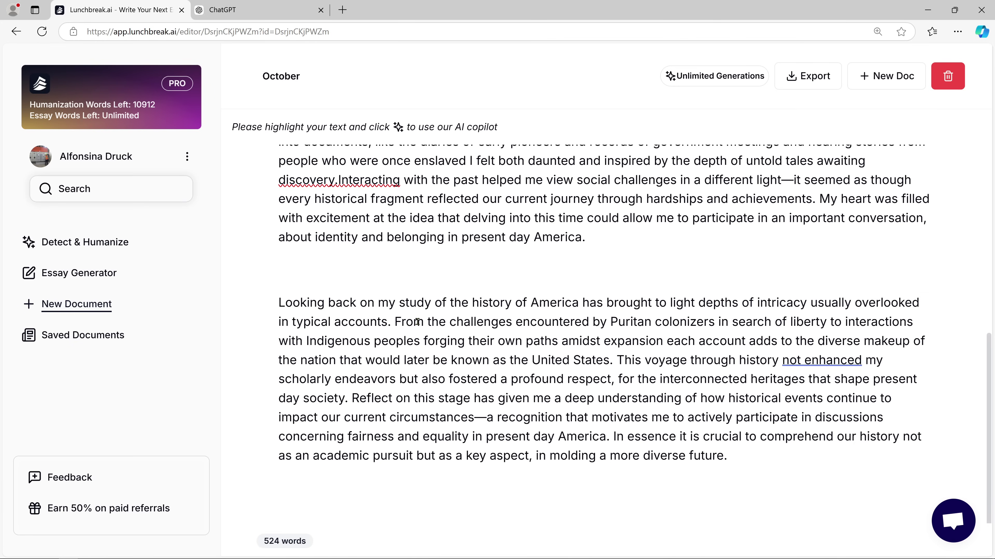
pyautogui.scroll(-4, 746, 352)
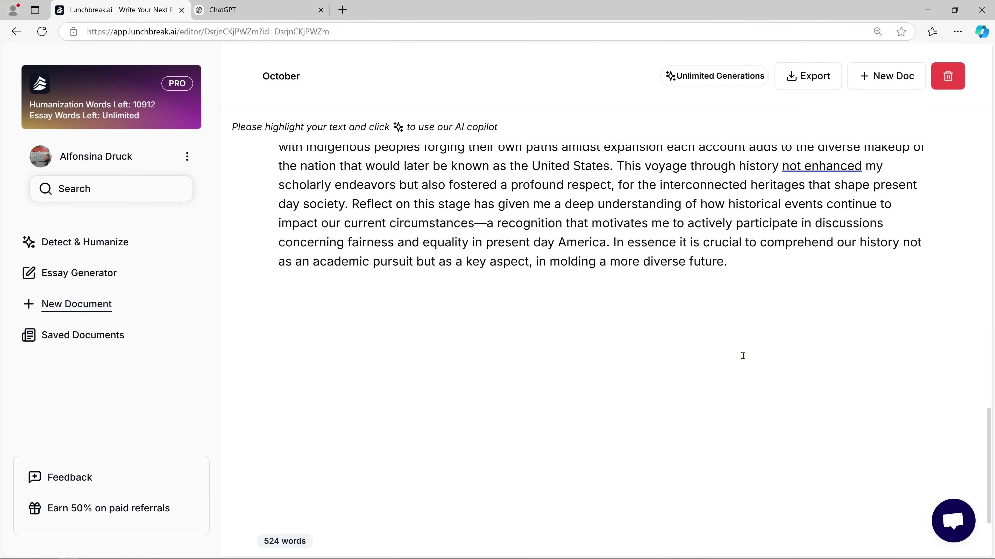
# Step: Open a blank new document and view the list of saved documents
pyautogui.click(76, 304)
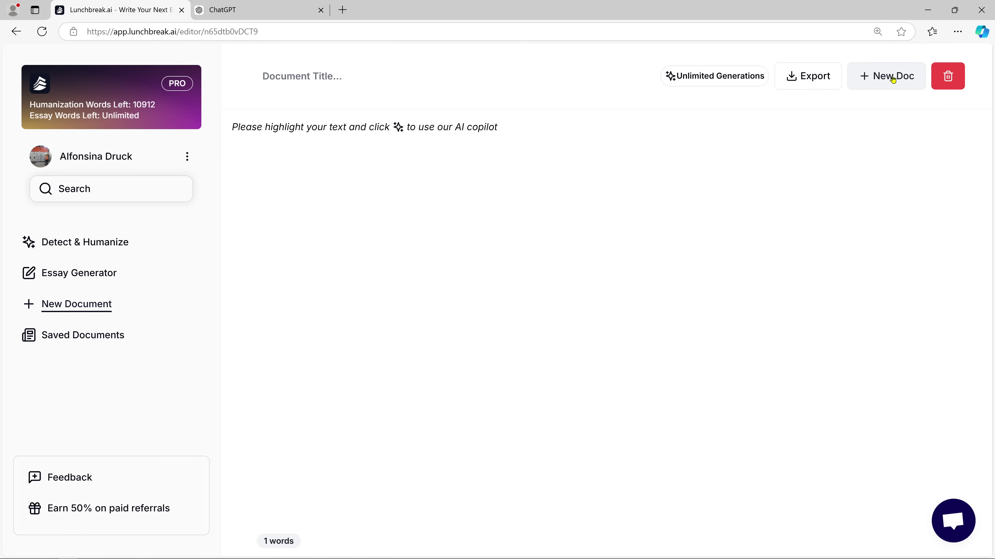
pyautogui.hotkey('alt', 'Left')
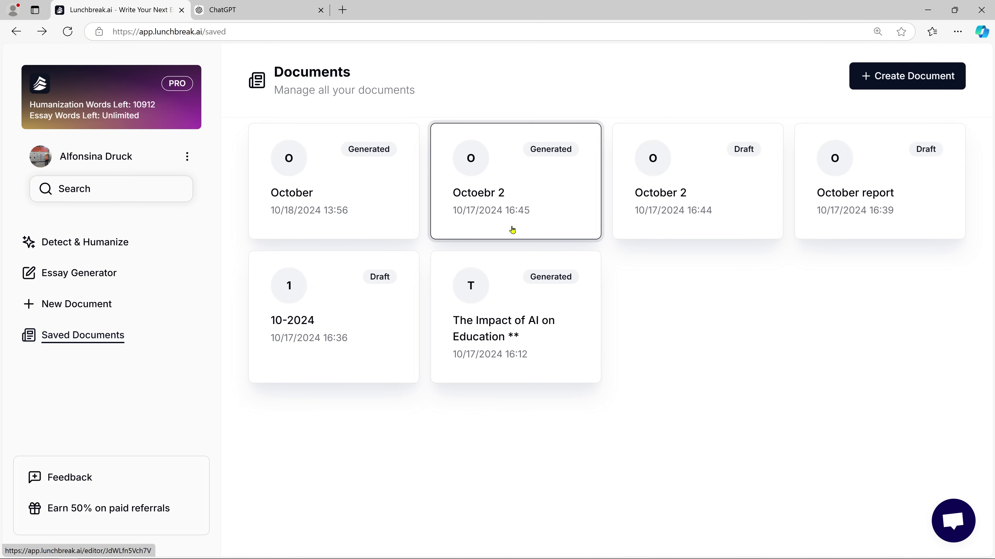
# Step: Open the subscription page, switch the Pro plan to yearly pricing, and review its features and the remaining word allowance
pyautogui.click(176, 89)
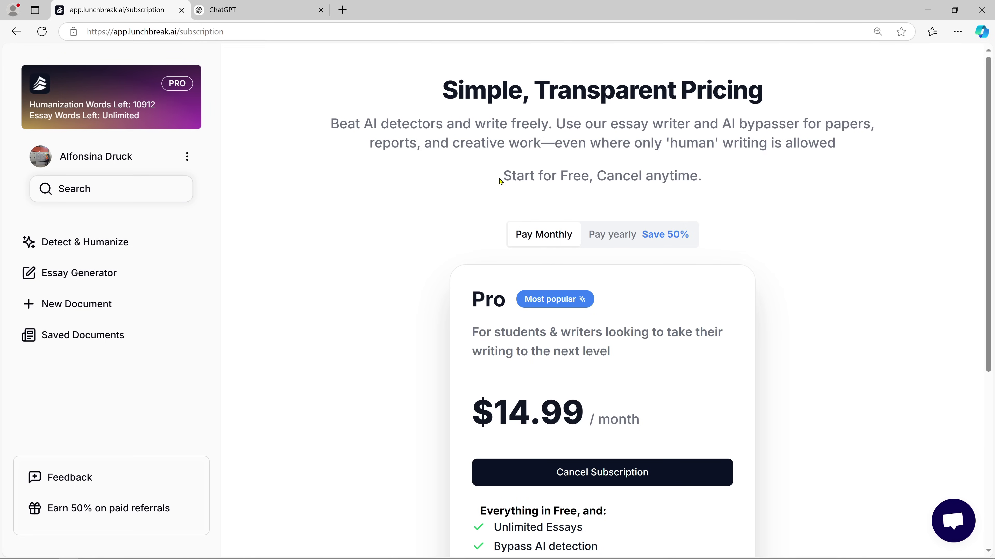
pyautogui.moveTo(501, 181); pyautogui.dragTo(707, 177)
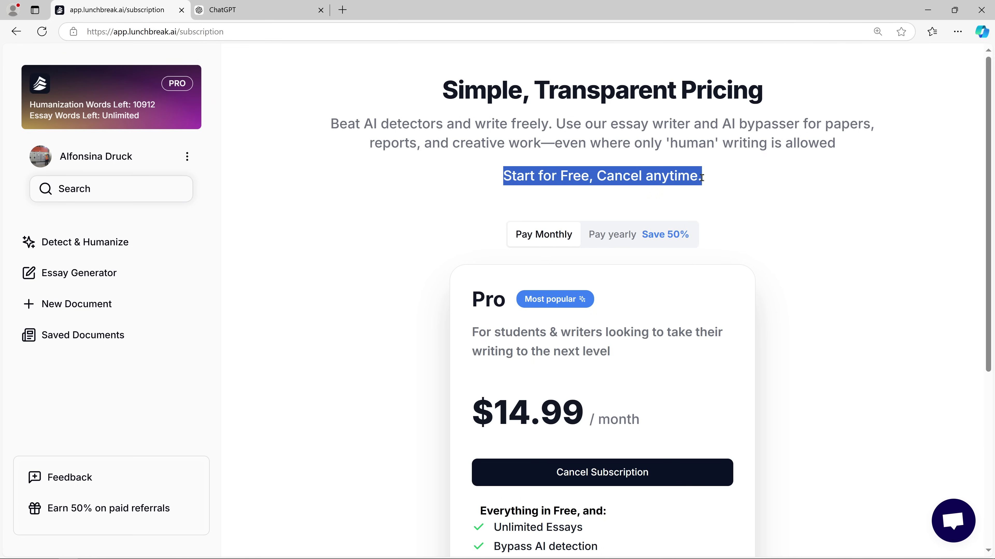
pyautogui.click(620, 240)
pyautogui.scroll(-5, 477, 243)
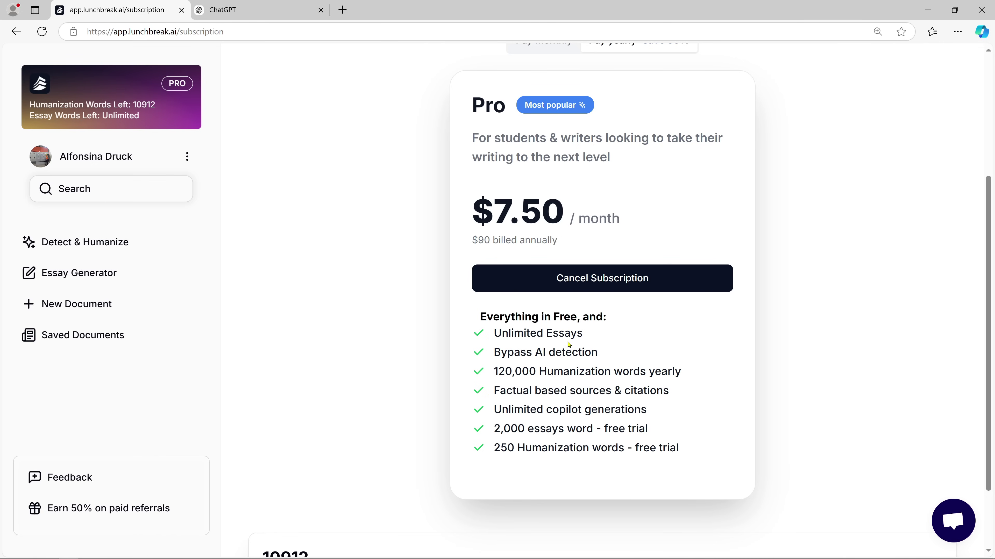
pyautogui.scroll(-2, 627, 344)
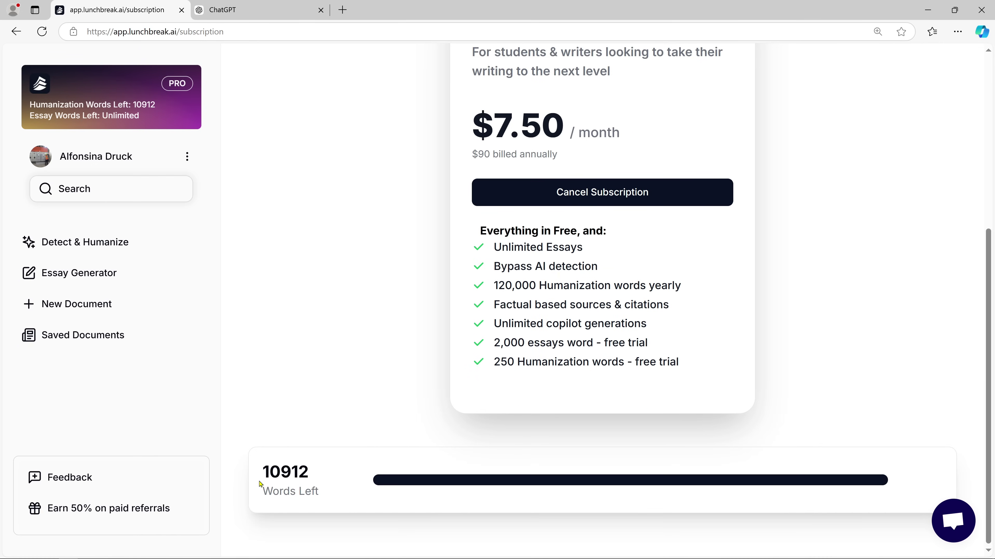